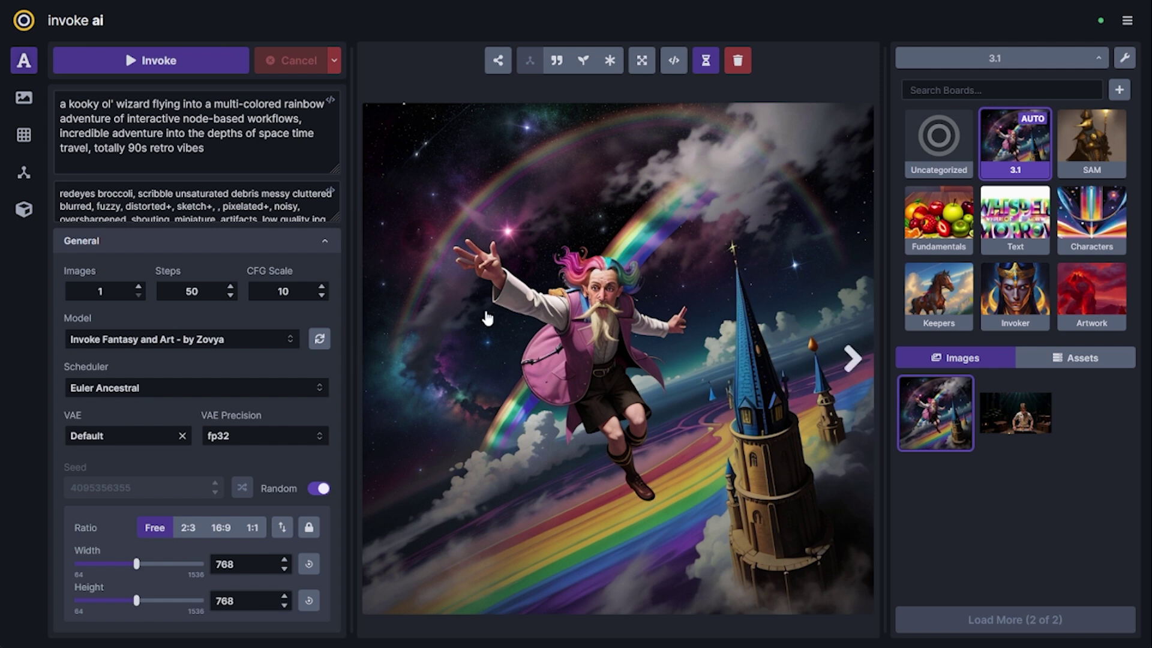
# - Open the workflow editor with the gallery collapsed and add both Compel Prompt nodes' prompt fields to the Linear View
pyautogui.click(25, 173)
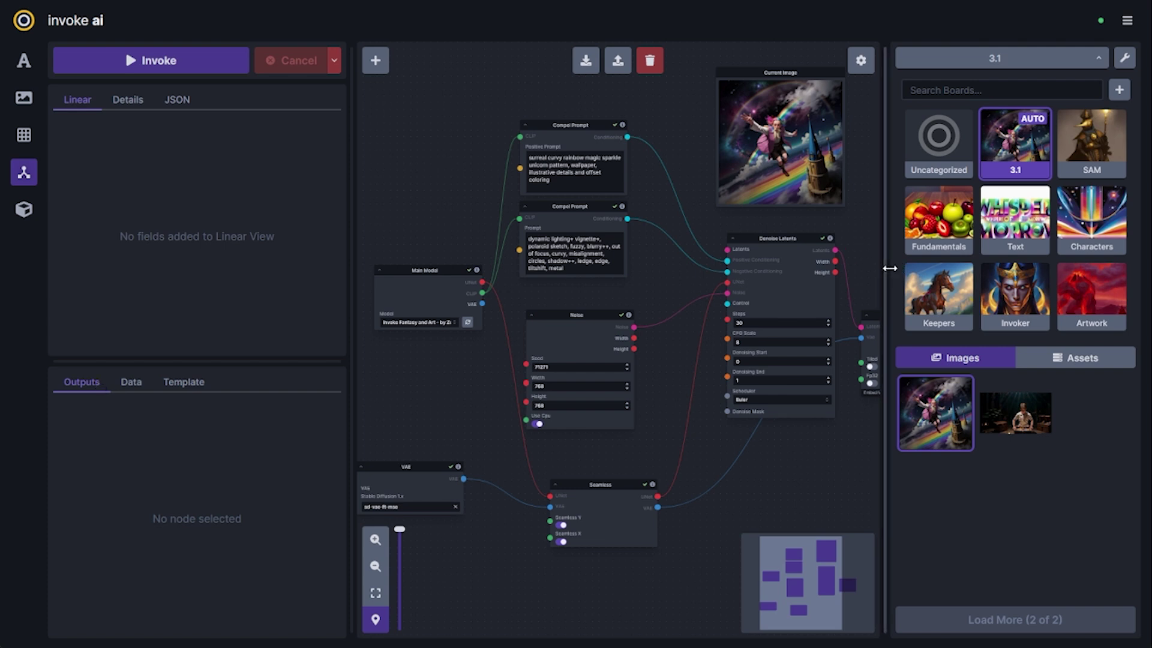
pyautogui.moveTo(887, 265); pyautogui.dragTo(1116, 288)
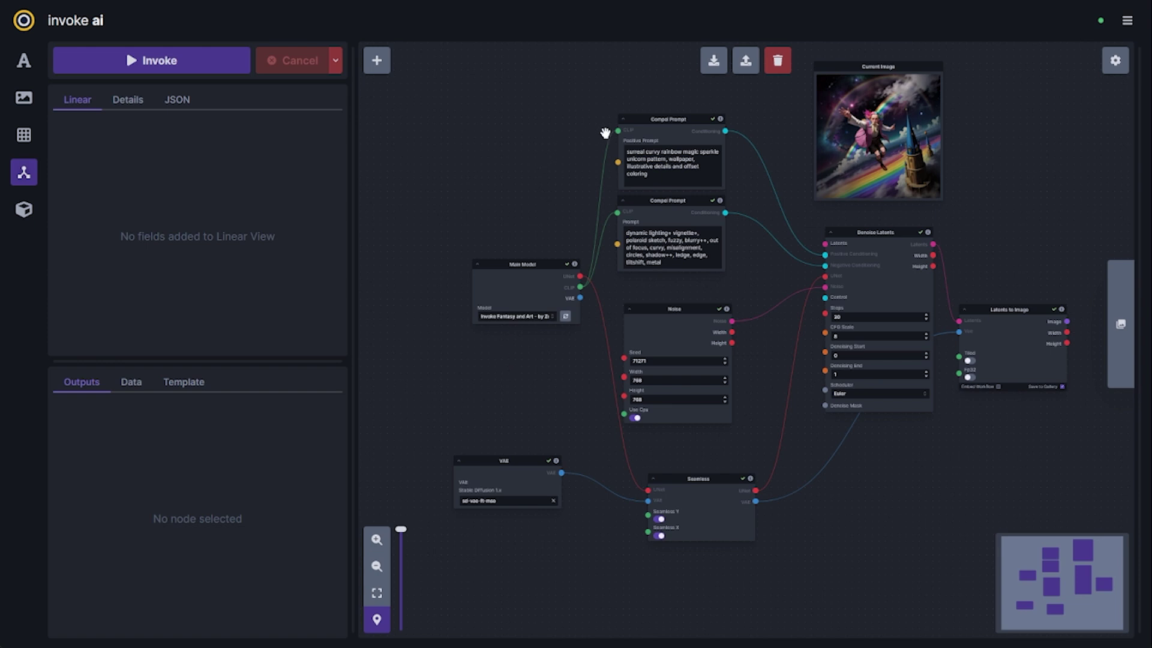
pyautogui.rightClick(636, 144)
pyautogui.click(678, 184)
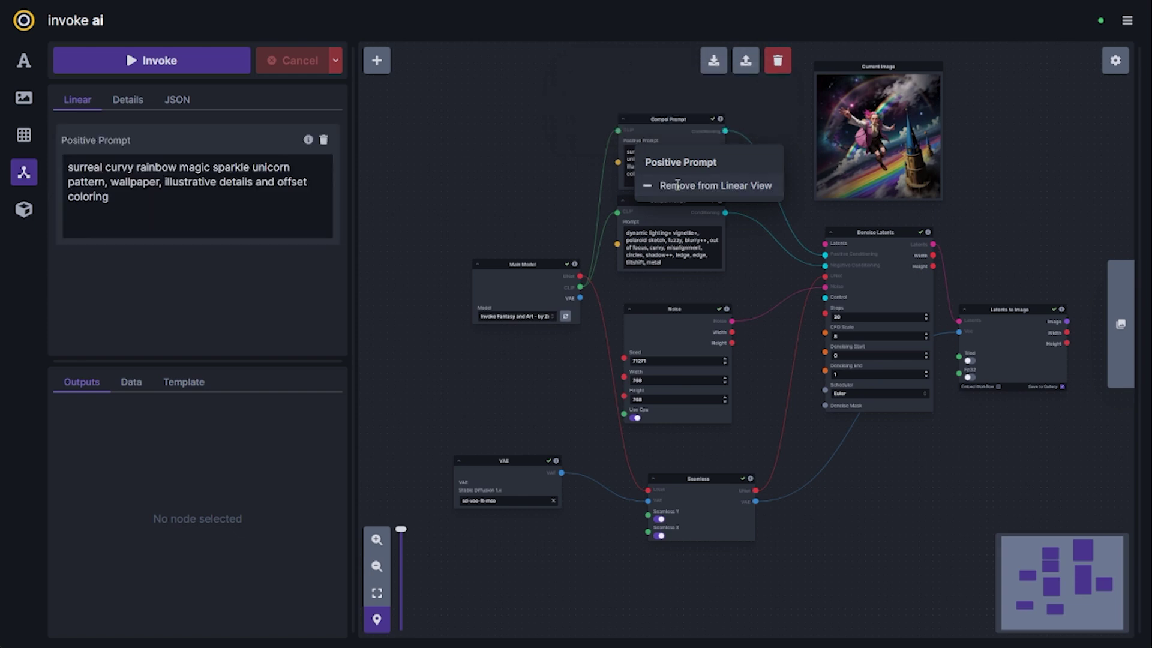
pyautogui.click(669, 264)
pyautogui.rightClick(631, 221)
pyautogui.click(672, 262)
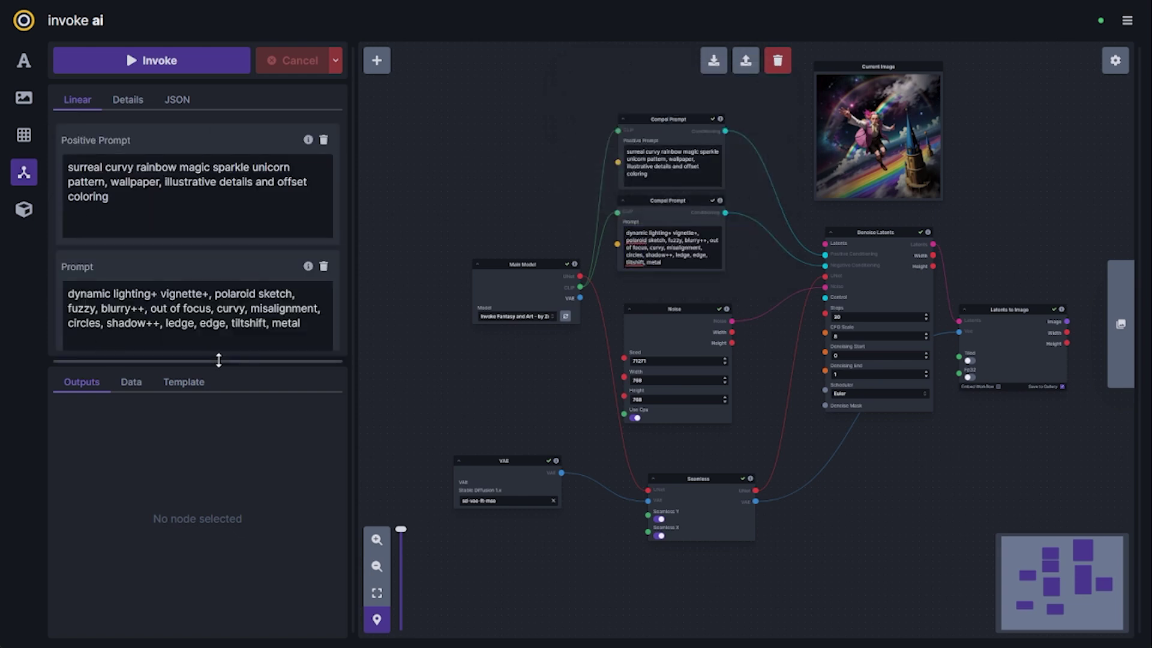
# - Enlarge the Linear View area and add the Seamless node's Seamless Y and Seamless X fields to it
pyautogui.moveTo(216, 360); pyautogui.dragTo(217, 498)
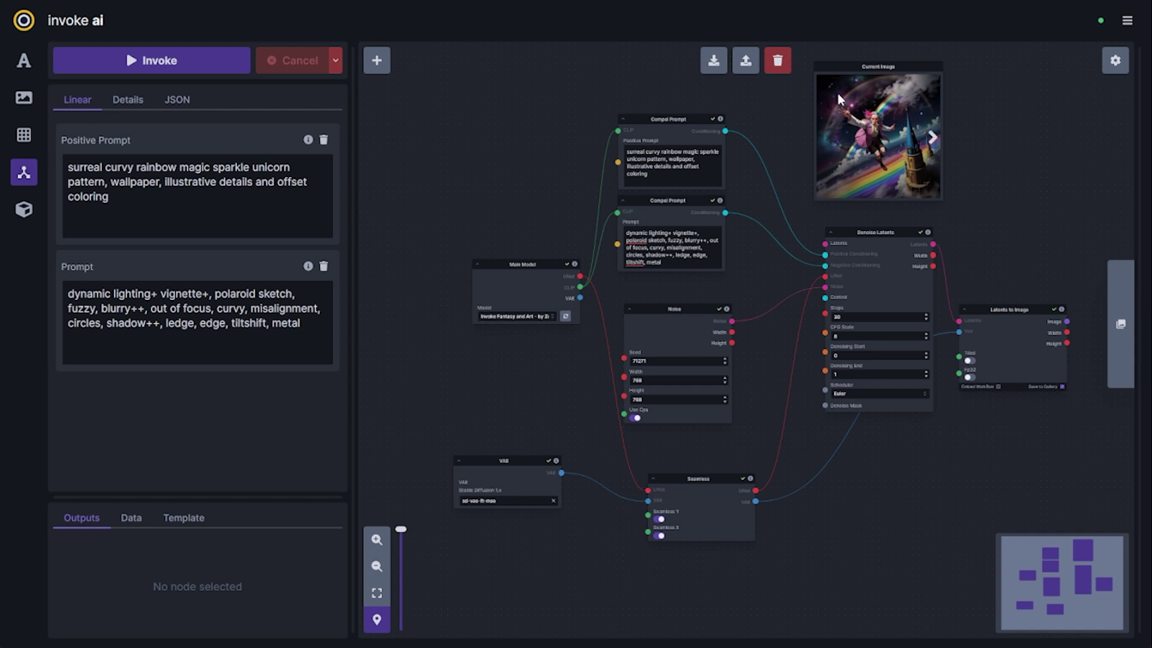
pyautogui.rightClick(659, 511)
pyautogui.click(706, 549)
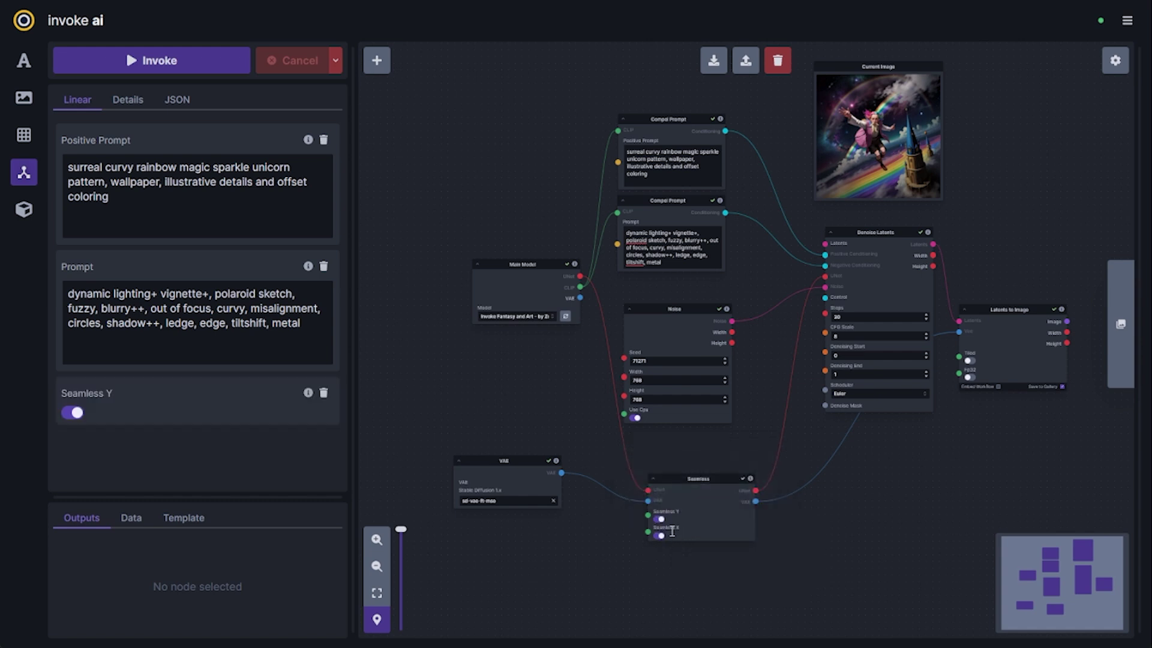
pyautogui.rightClick(669, 528)
pyautogui.click(717, 570)
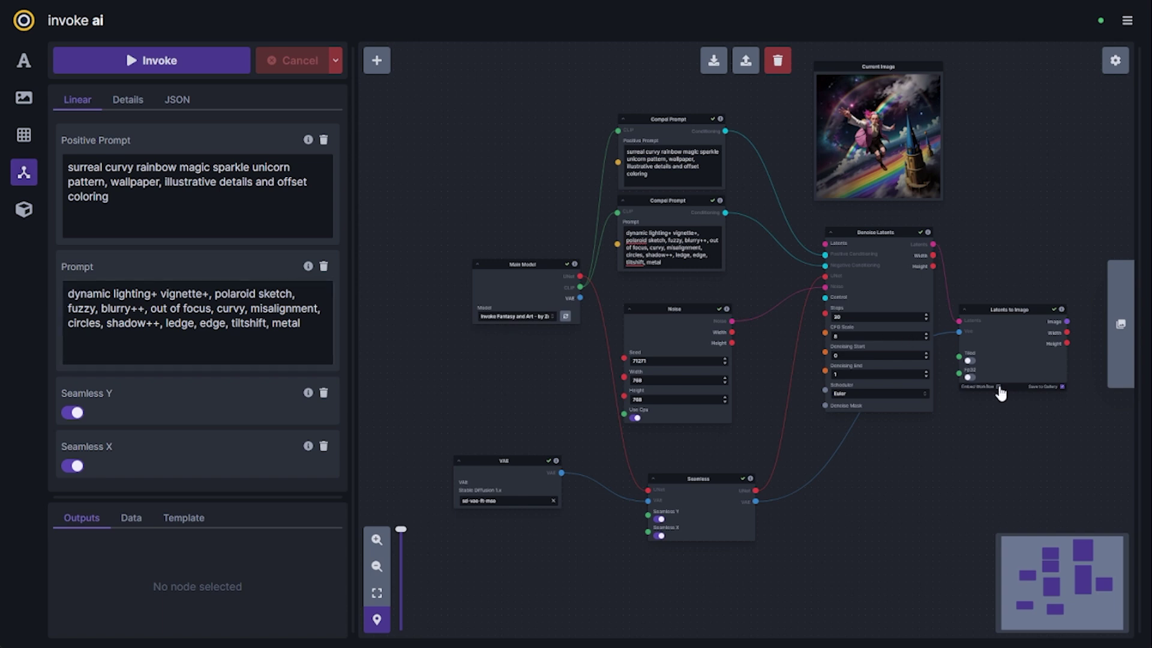
# - Run the workflow to generate an image from the current prompts and seamless settings
pyautogui.scroll(1, 1001, 393)
pyautogui.scroll(2, 1001, 393)
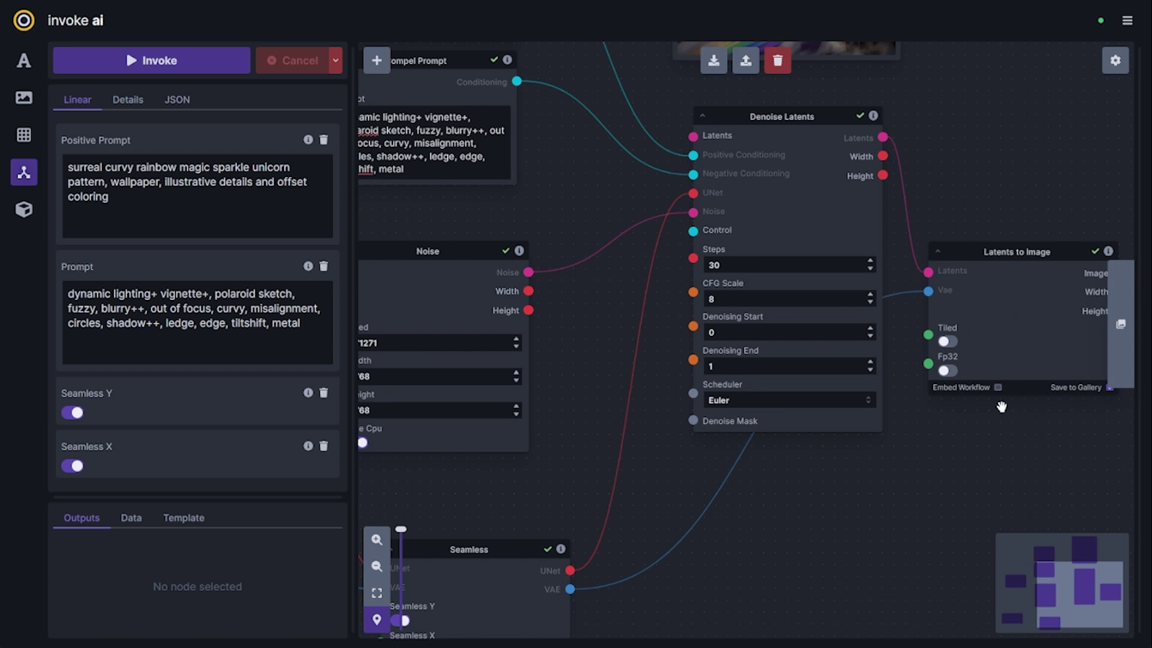
pyautogui.scroll(-3, 417, 414)
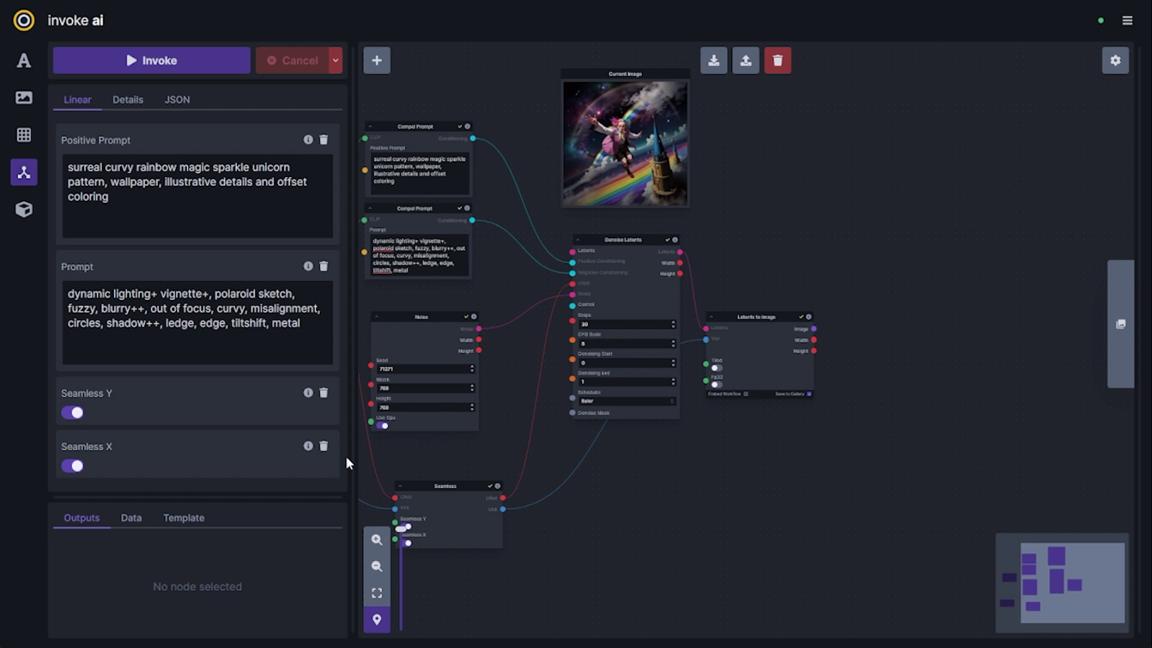
pyautogui.moveTo(451, 289); pyautogui.dragTo(636, 275)
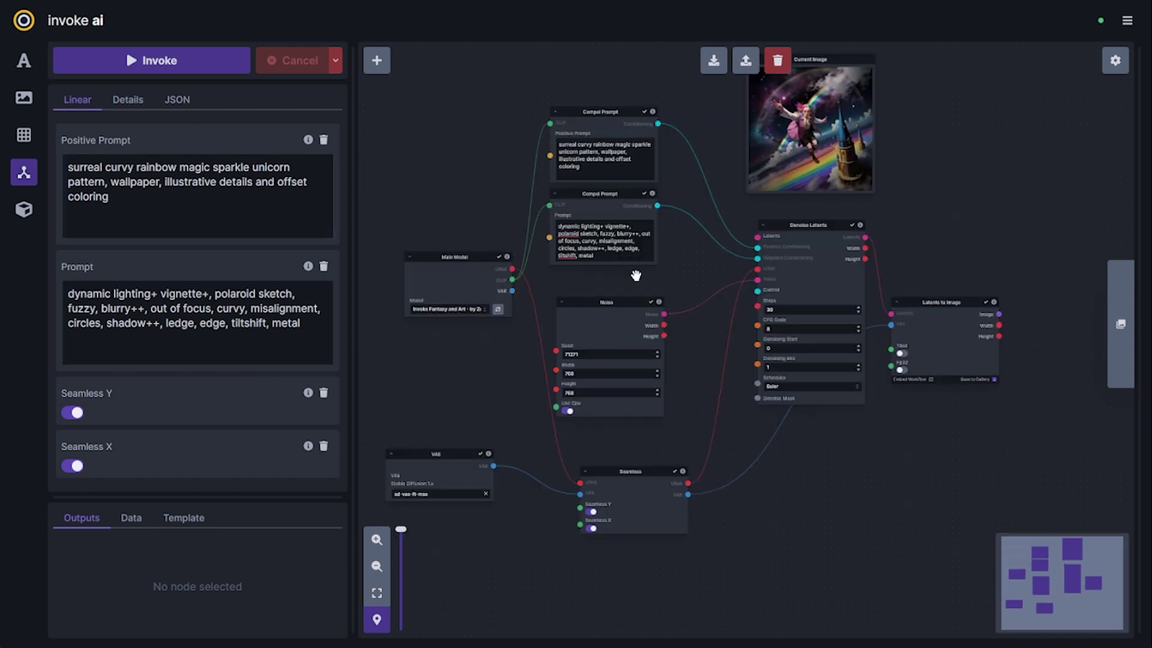
pyautogui.click(128, 51)
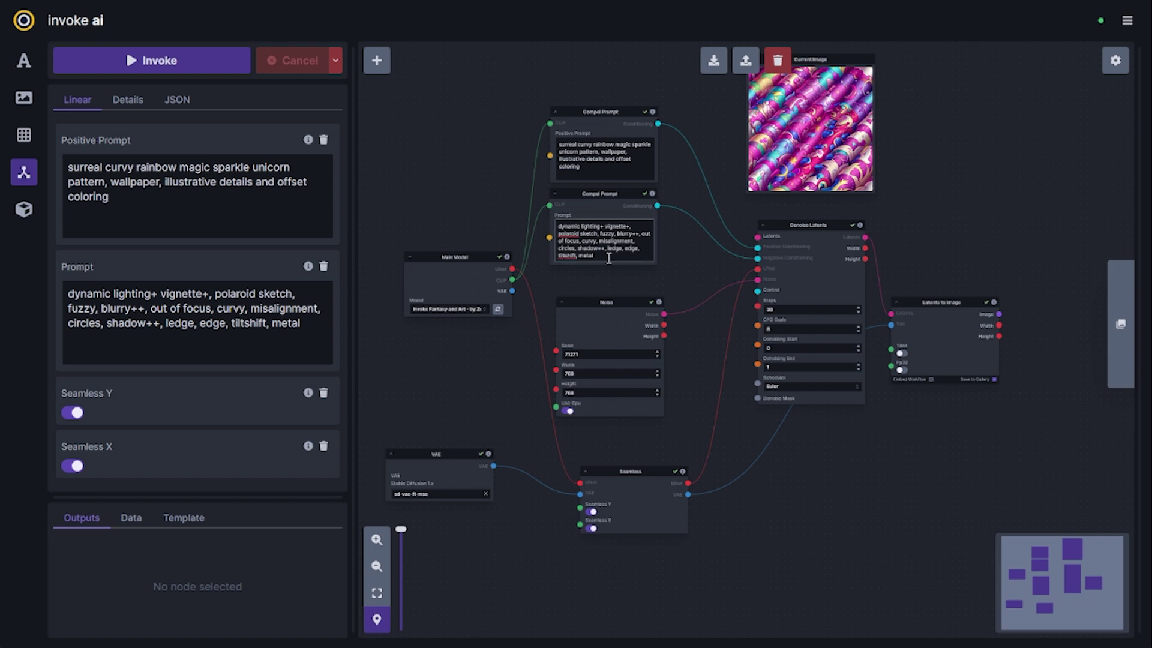
# - Inspect the output data of the lower Compel Prompt node, which holds the negative prompt
pyautogui.moveTo(650, 196)
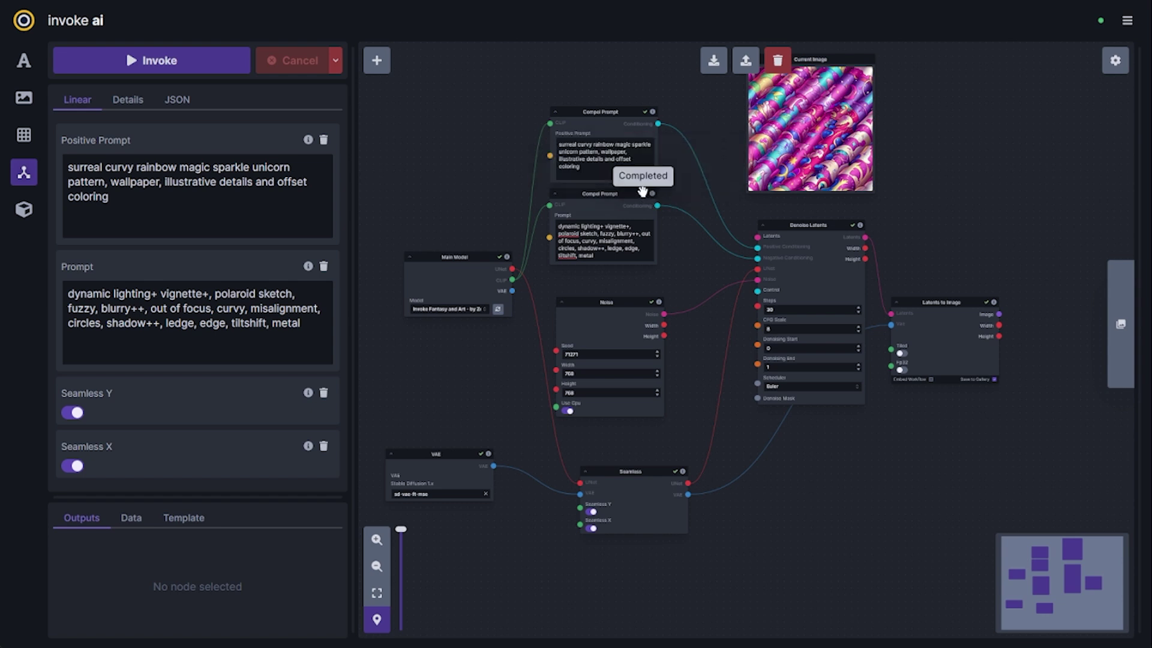
pyautogui.scroll(5, 642, 191)
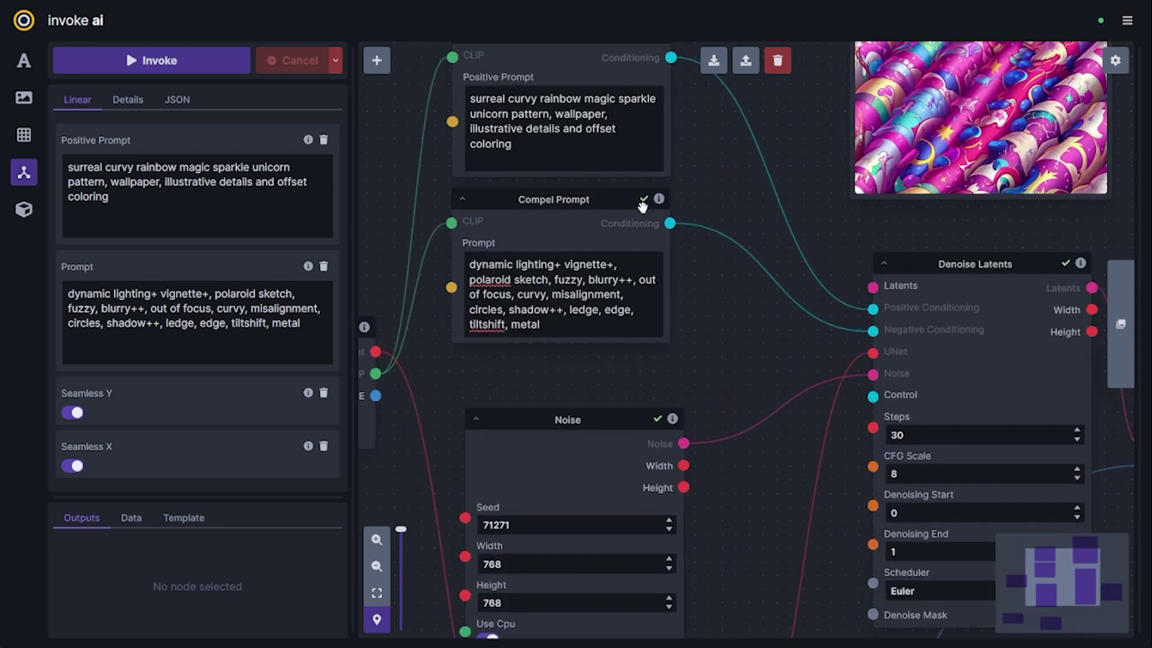
pyautogui.scroll(-5, 642, 207)
pyautogui.moveTo(695, 290); pyautogui.dragTo(728, 265)
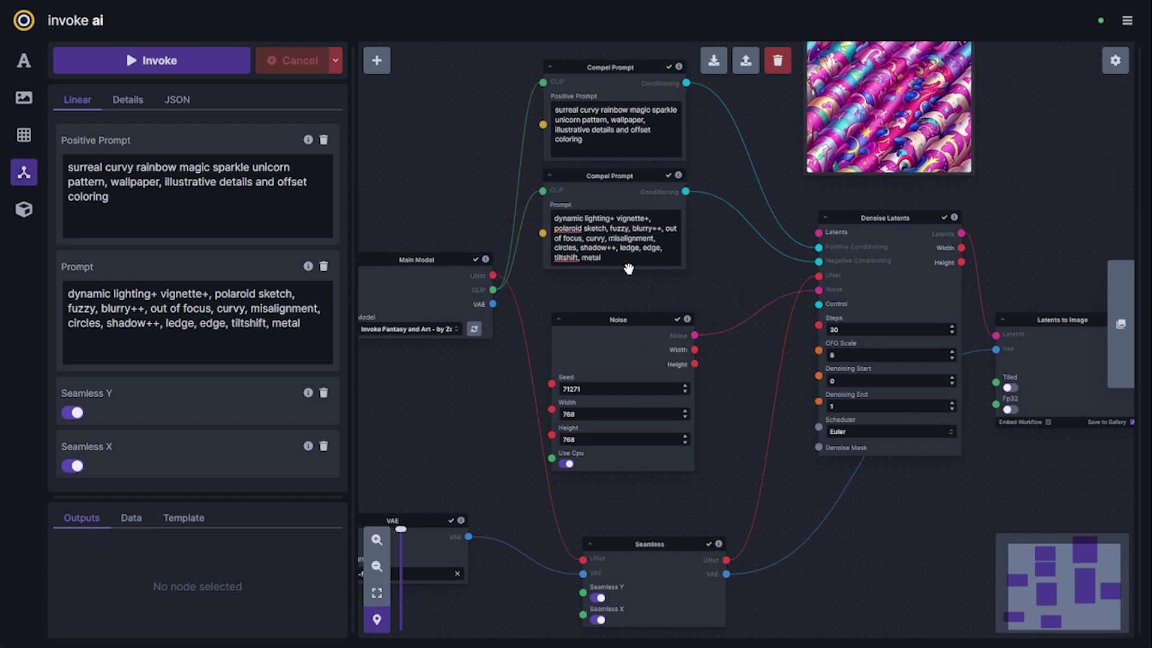
pyautogui.moveTo(623, 296); pyautogui.dragTo(643, 243)
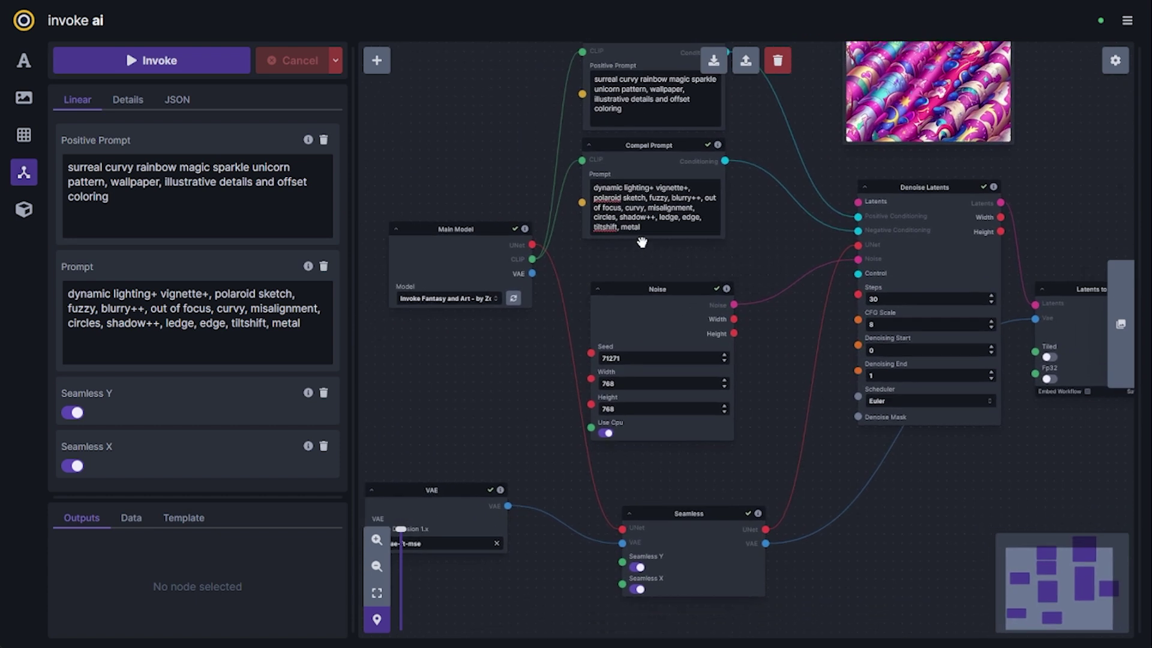
pyautogui.click(641, 150)
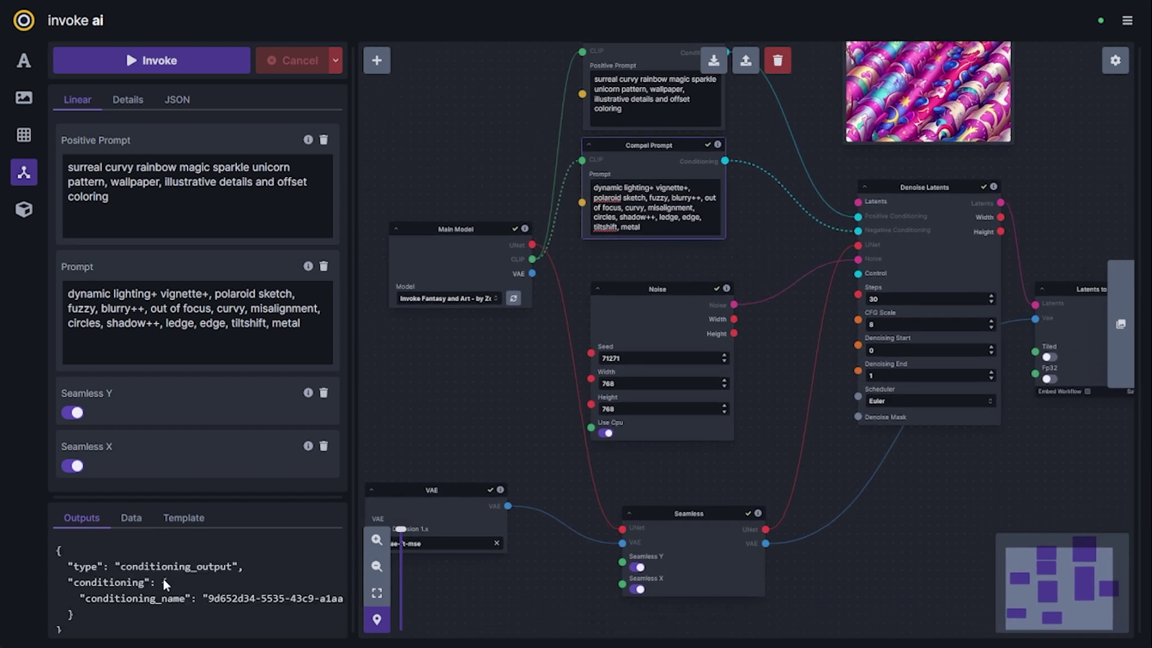
pyautogui.moveTo(705, 173)
# - Inspect the Latents to Image node's output and examine the generated pattern closely in the Current Image node
pyautogui.scroll(-1, 774, 449)
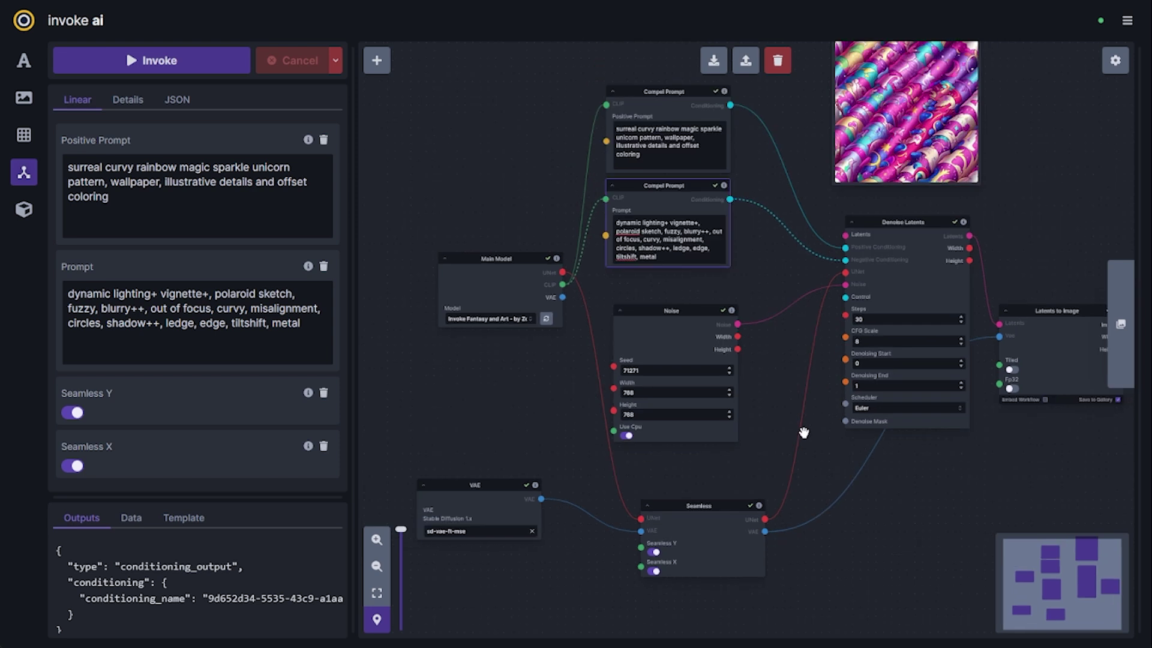
pyautogui.moveTo(804, 432); pyautogui.dragTo(689, 441)
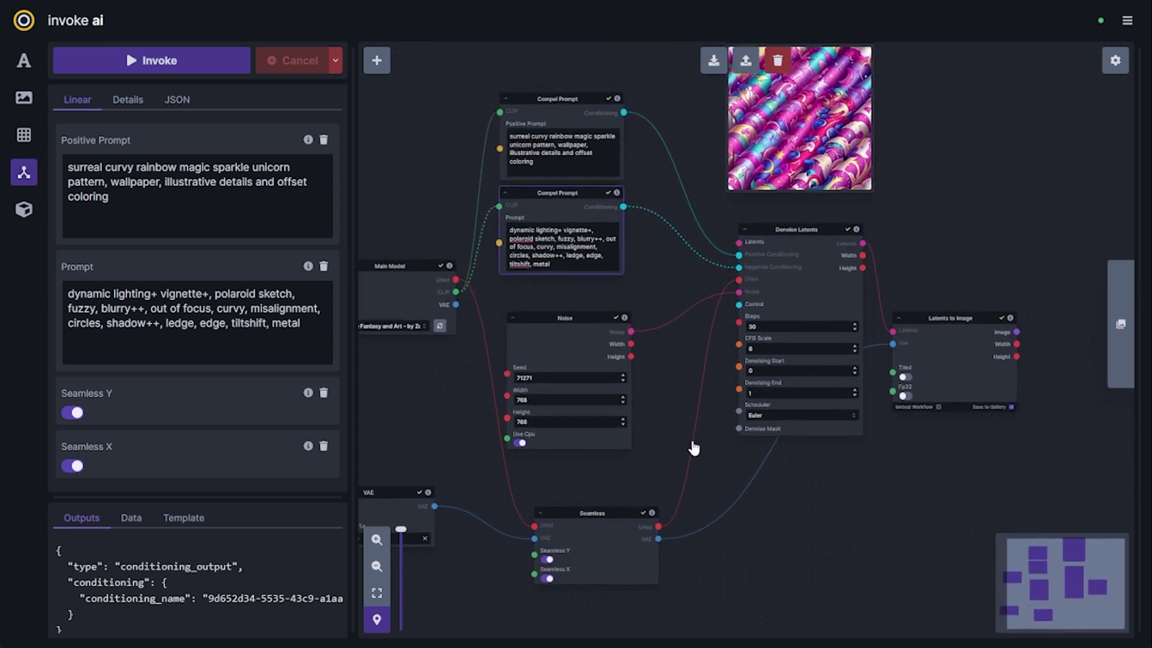
pyautogui.click(929, 317)
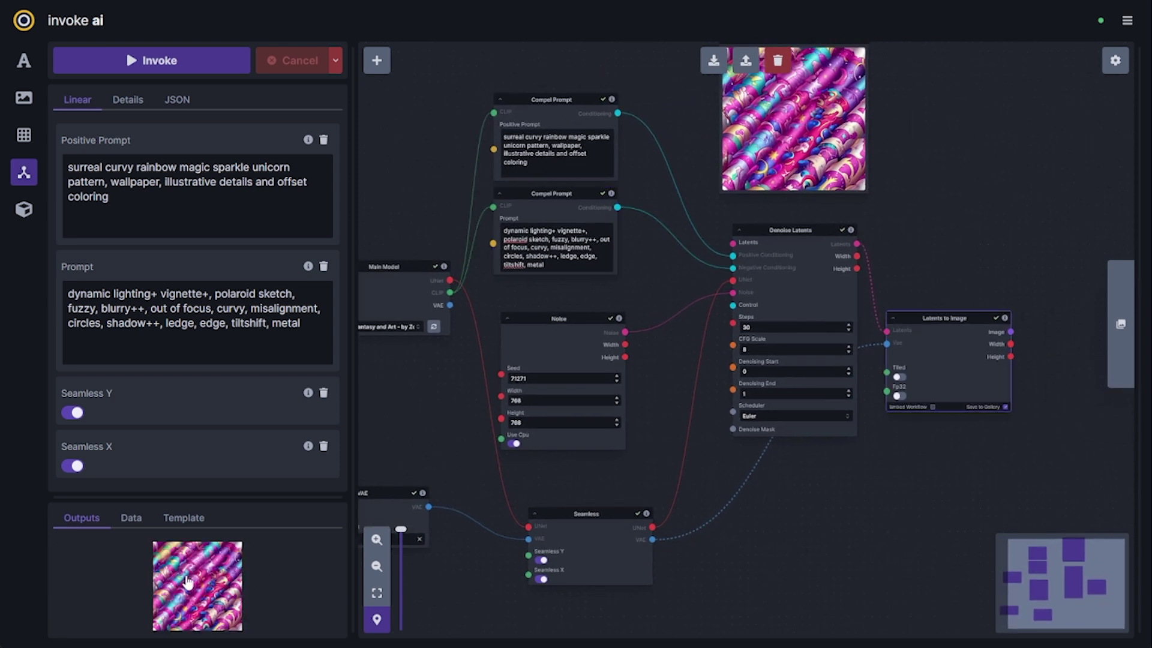
pyautogui.scroll(5, 791, 276)
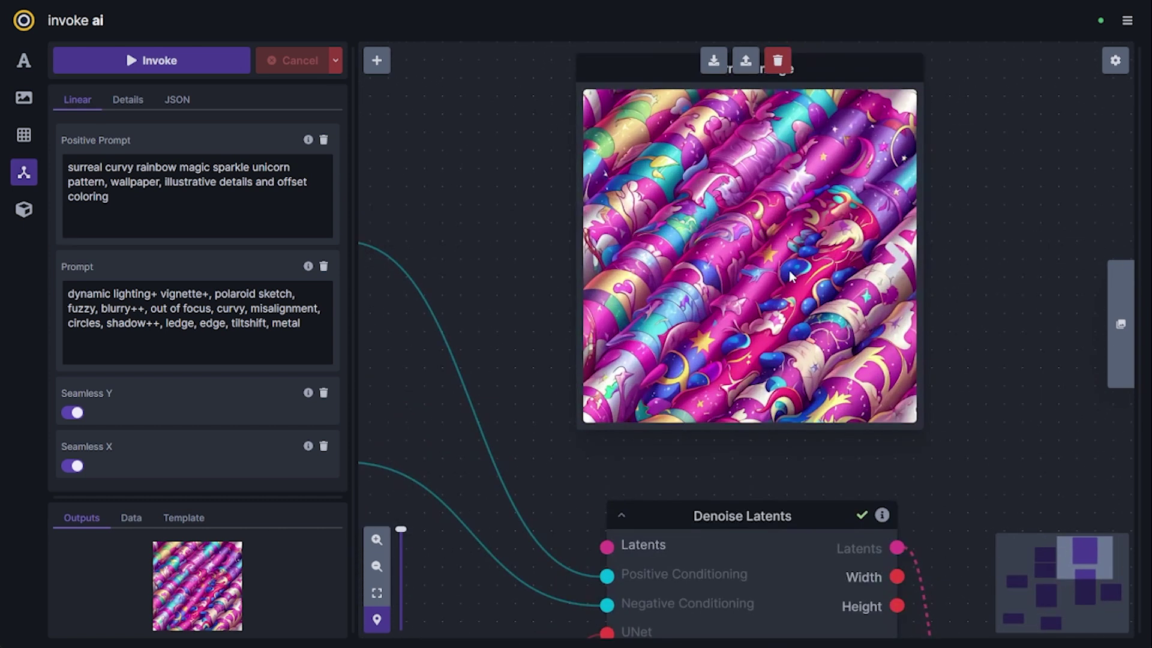
pyautogui.moveTo(1001, 265); pyautogui.dragTo(998, 317)
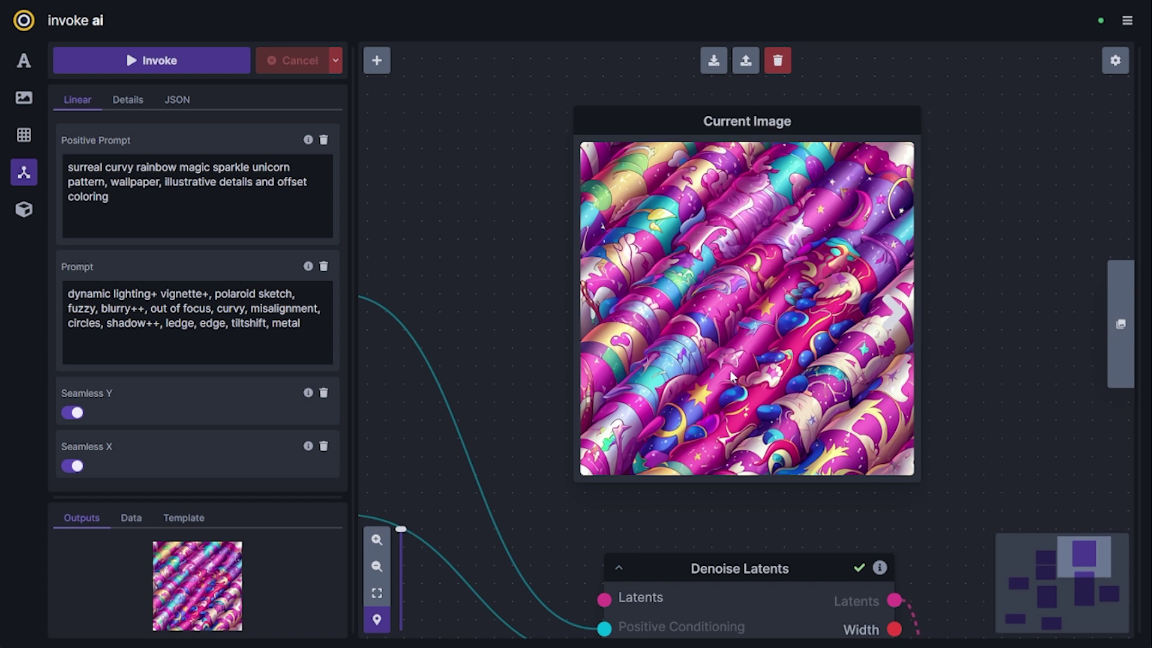
pyautogui.scroll(1, 731, 350)
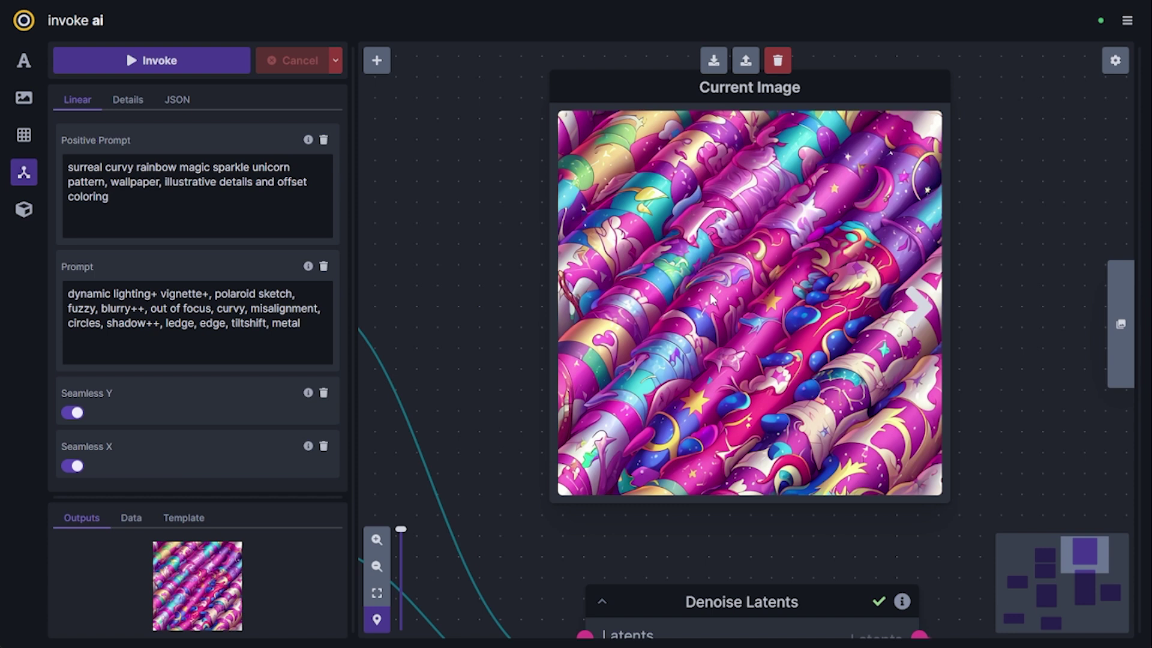
pyautogui.scroll(-1, 710, 299)
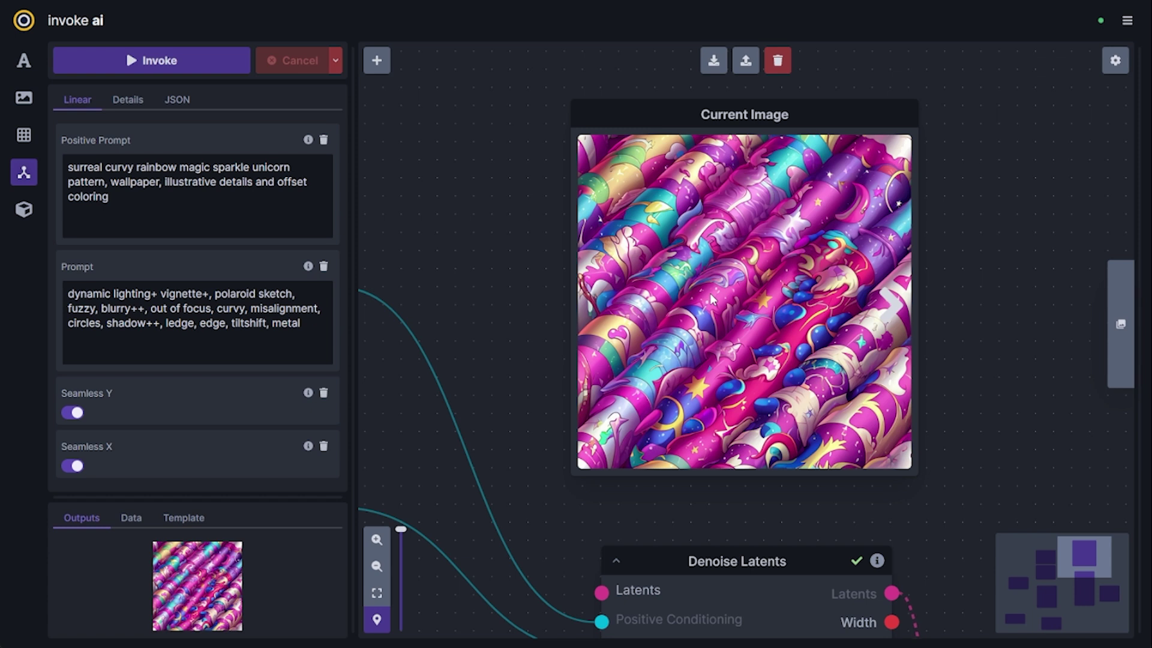
pyautogui.click(127, 106)
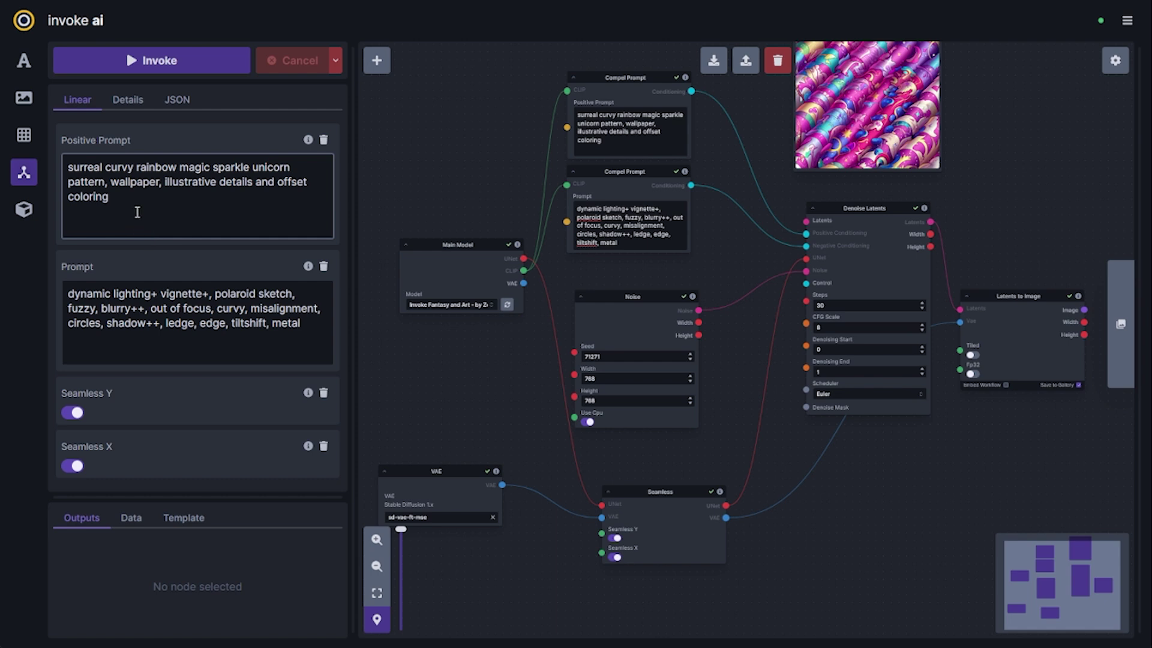
# - Replace the positive prompt with "[PLACEHOLDER], game texture, game asset, photorealistic, handpainted, 8K uhd"
pyautogui.tripleClick(138, 213)
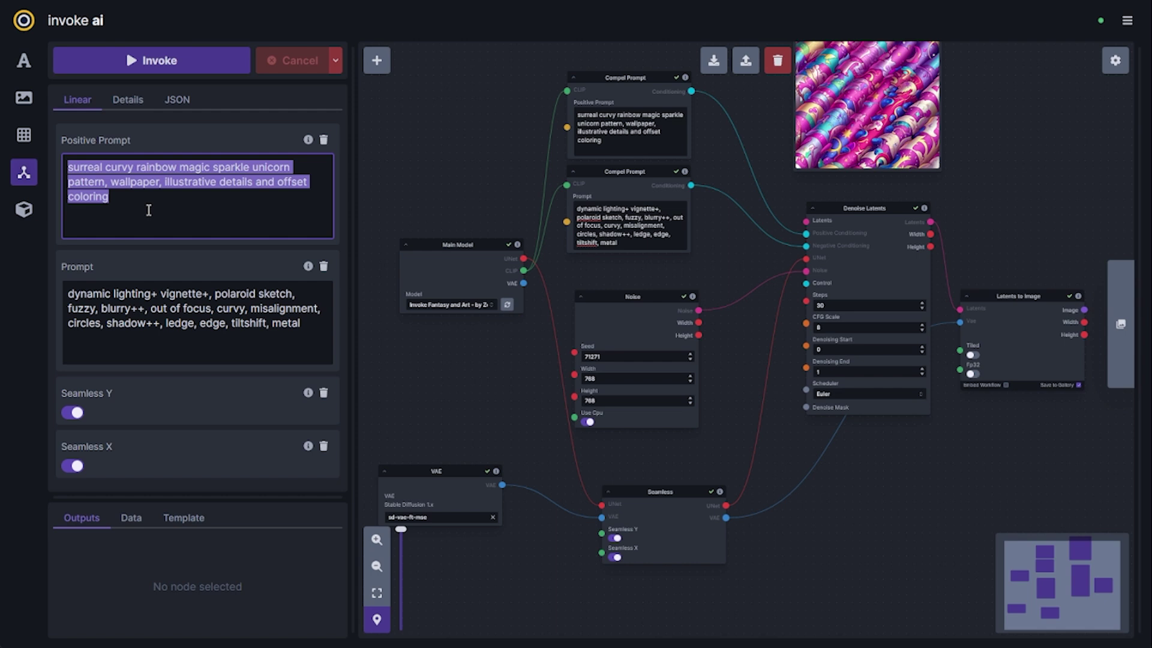
pyautogui.press('BackSpace')
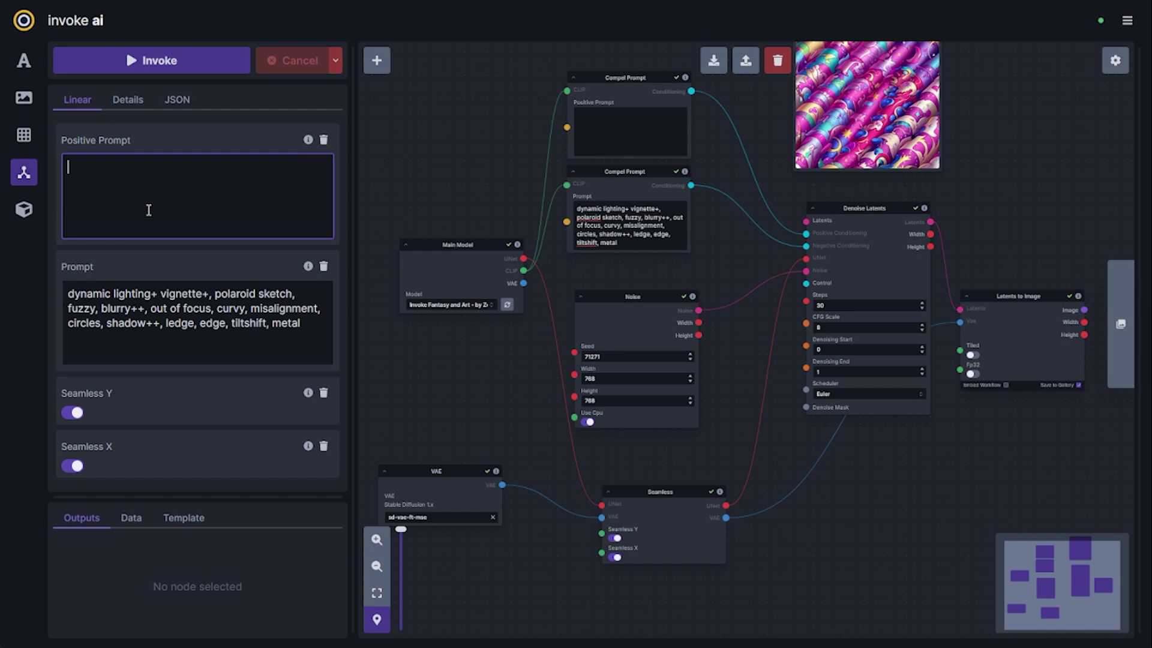
pyautogui.write('game texture, game asset, photorealistic, handpainted, 8K uhd')
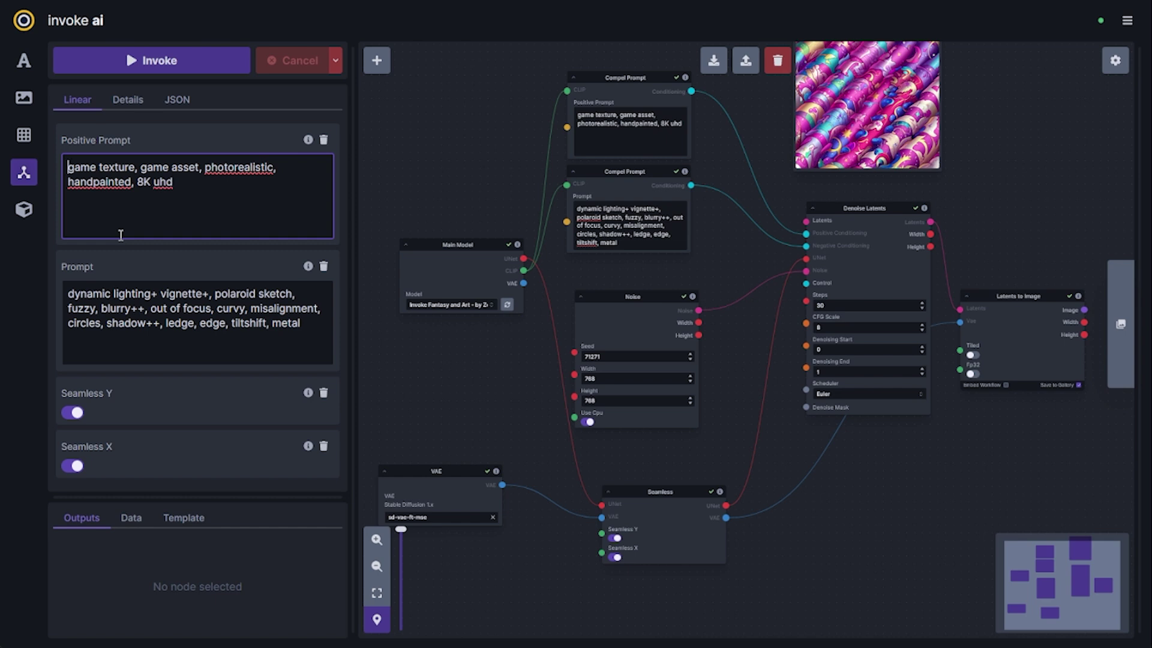
pyautogui.write('[PLACEHJO')
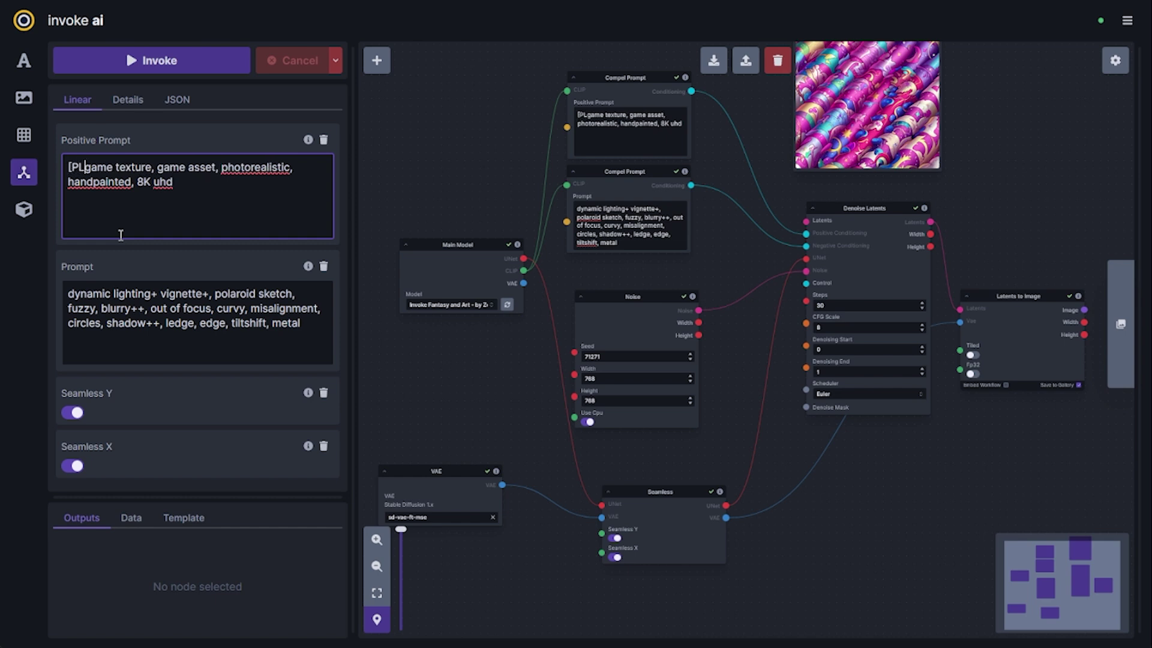
pyautogui.press('BackSpace')
pyautogui.press('BackSpace')
pyautogui.write('OLDER],')
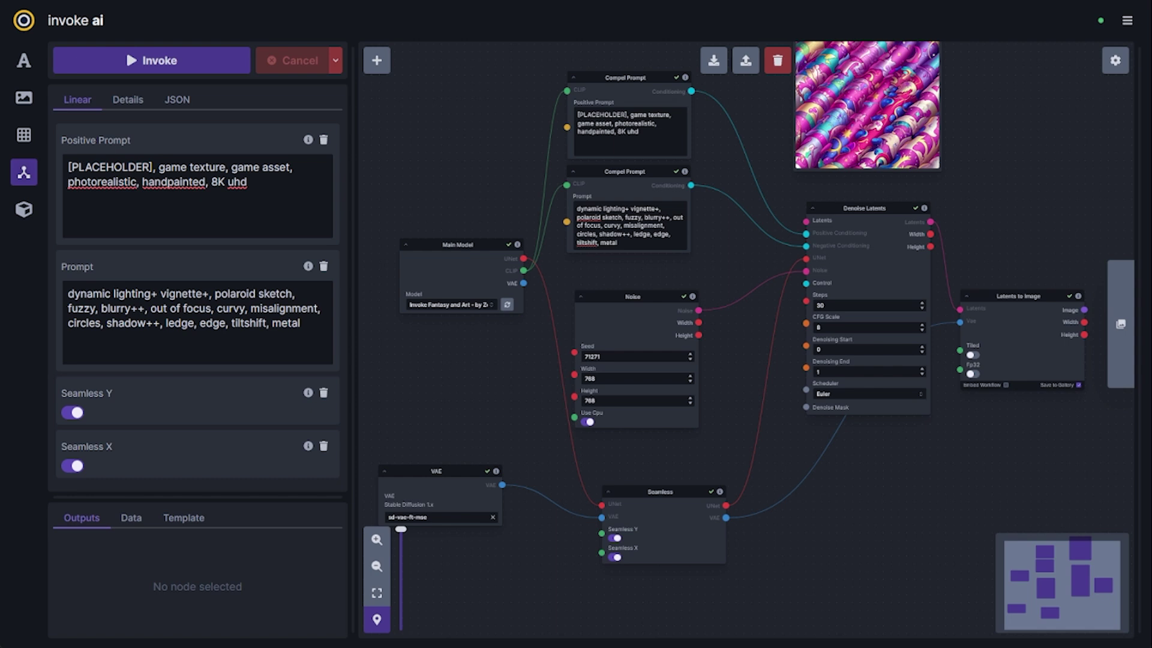
# - Substitute "green grass" for the [PLACEHOLDER] text in the positive prompt
pyautogui.moveTo(68, 166); pyautogui.dragTo(153, 167)
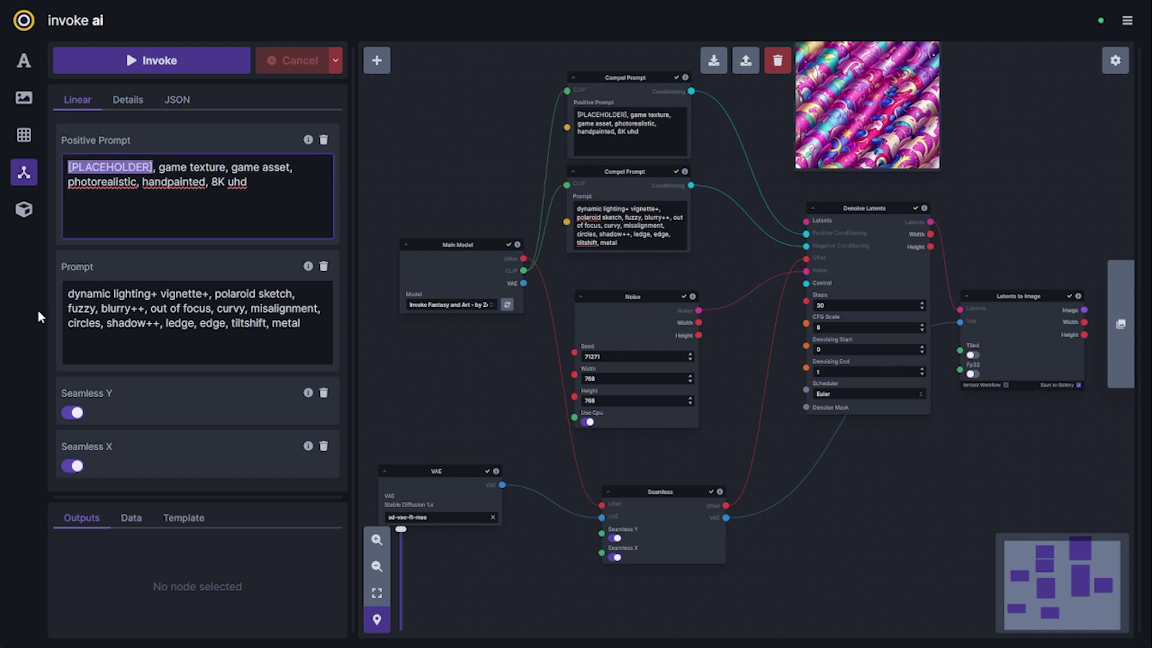
pyautogui.write('green')
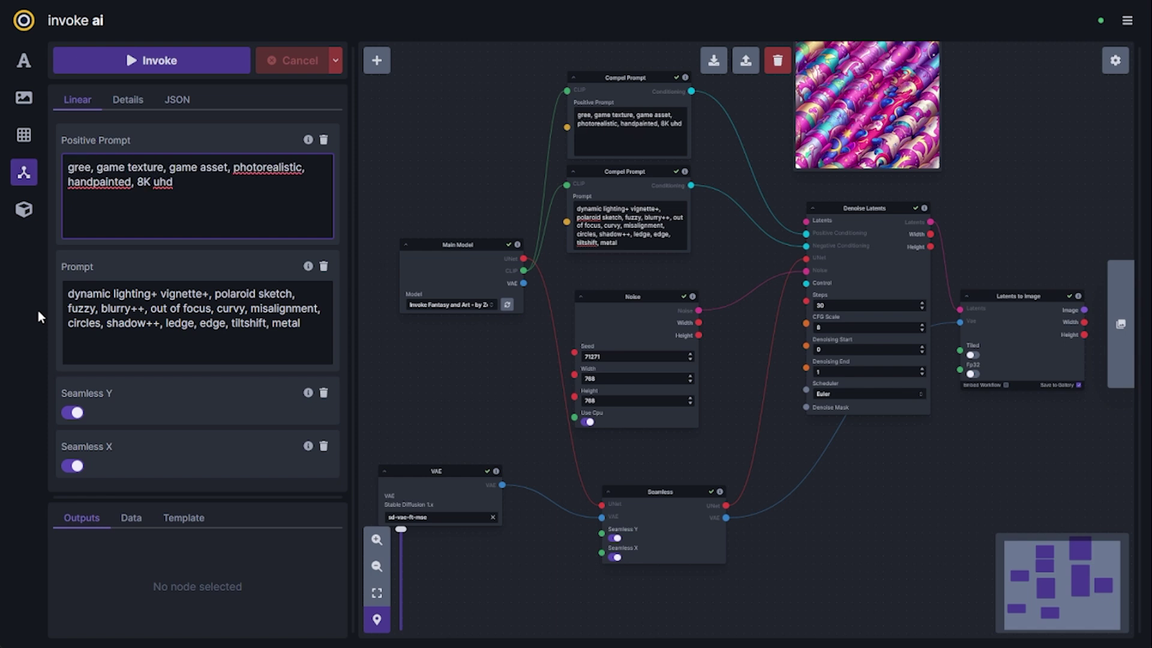
pyautogui.write(' grass')
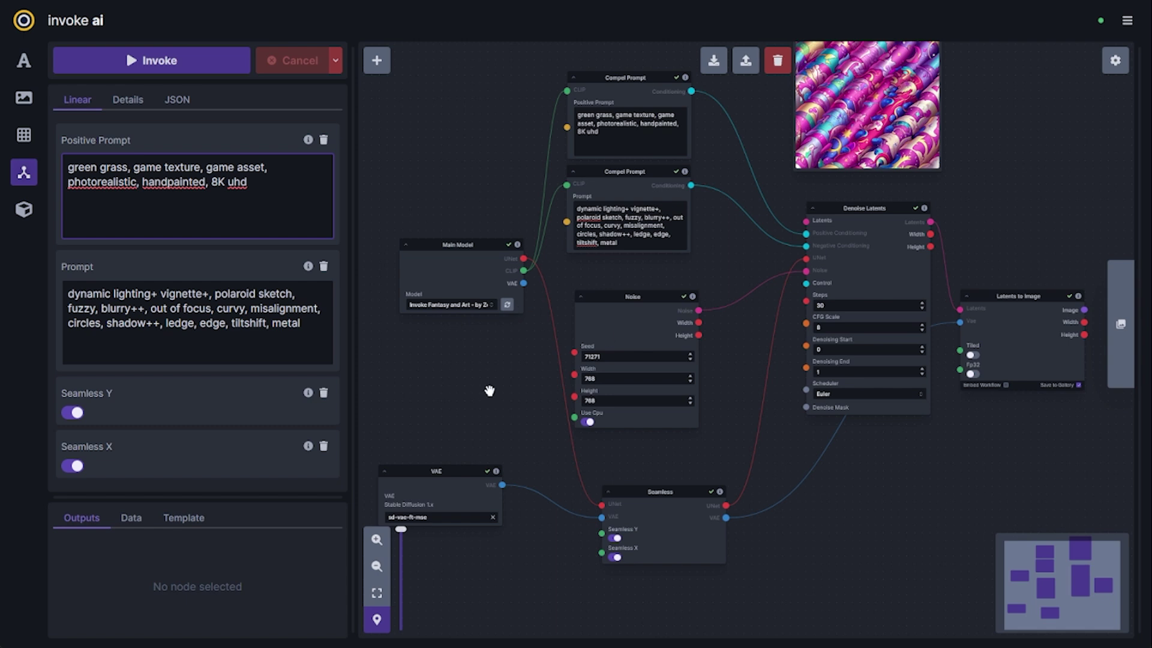
# - Add a Random Integer node and connect its Value output to the Noise node's Seed input
pyautogui.click(615, 378)
pyautogui.scroll(3, 618, 379)
pyautogui.scroll(-5, 466, 372)
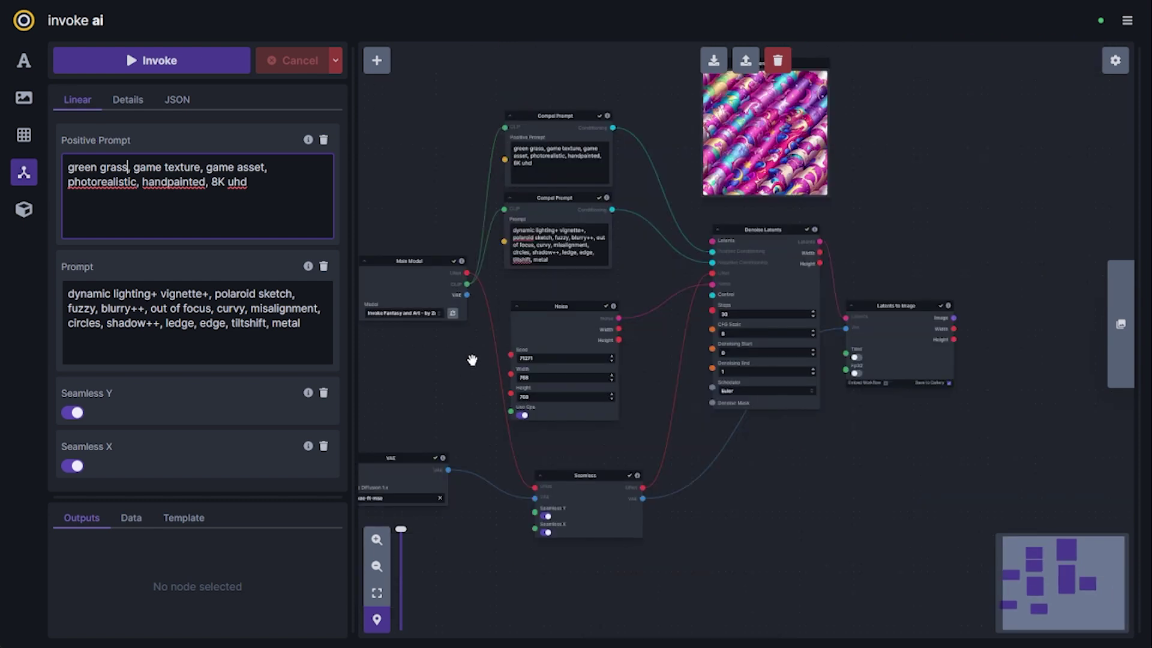
pyautogui.scroll(1, 487, 359)
pyautogui.hotkey('shift', 'a')
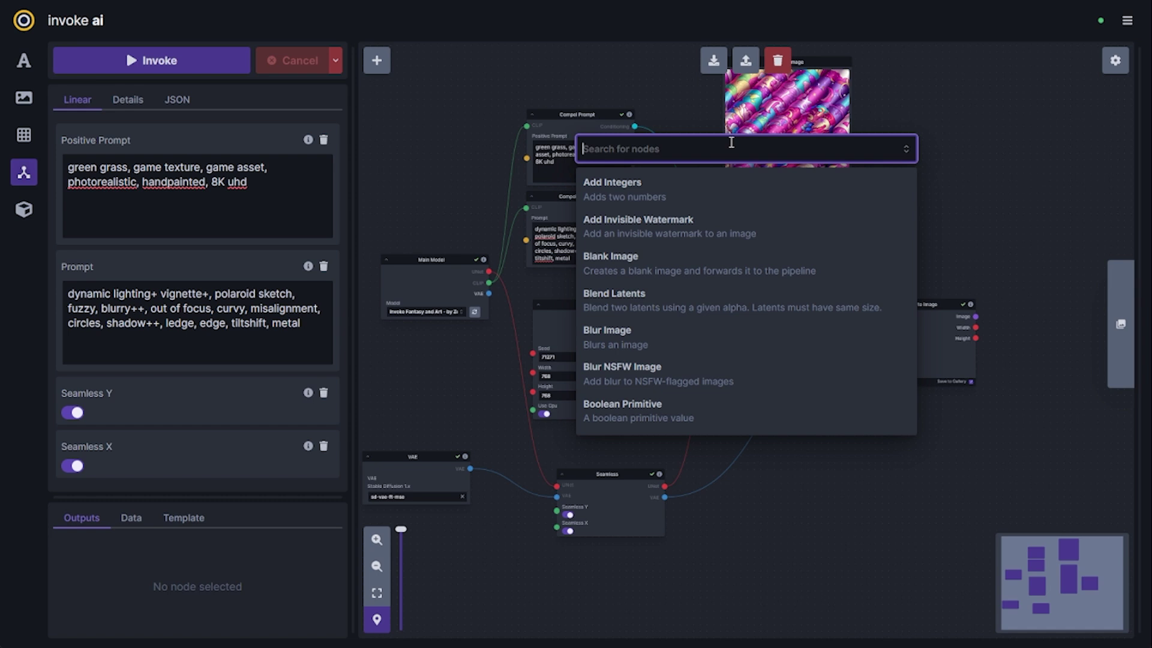
pyautogui.write('rand')
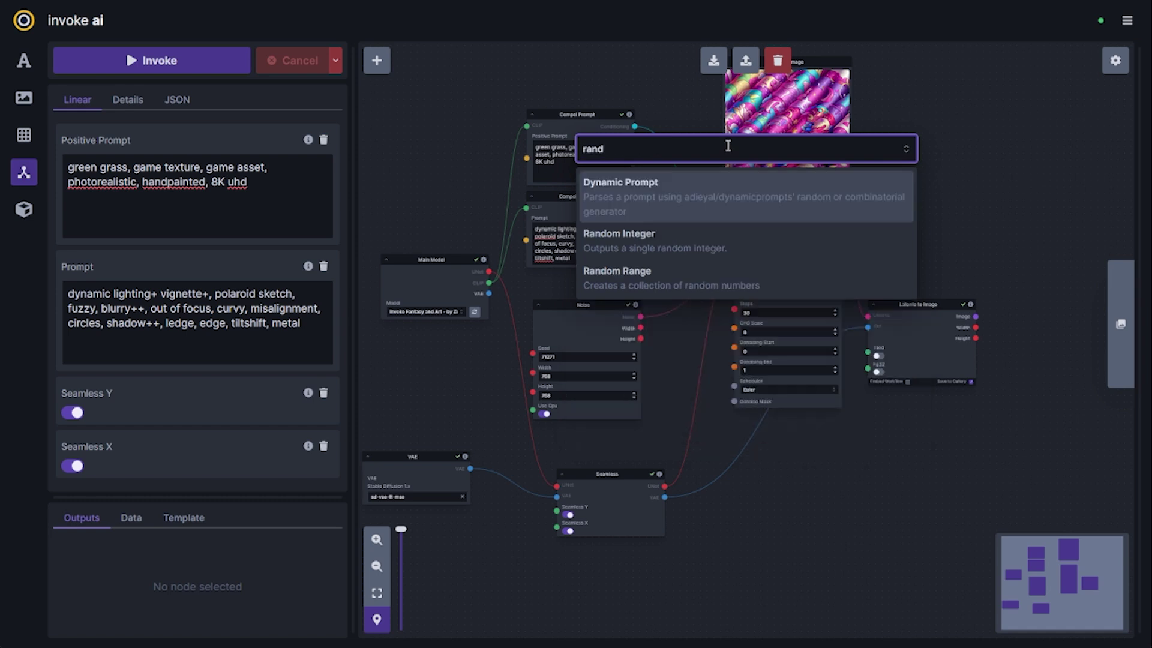
pyautogui.click(655, 248)
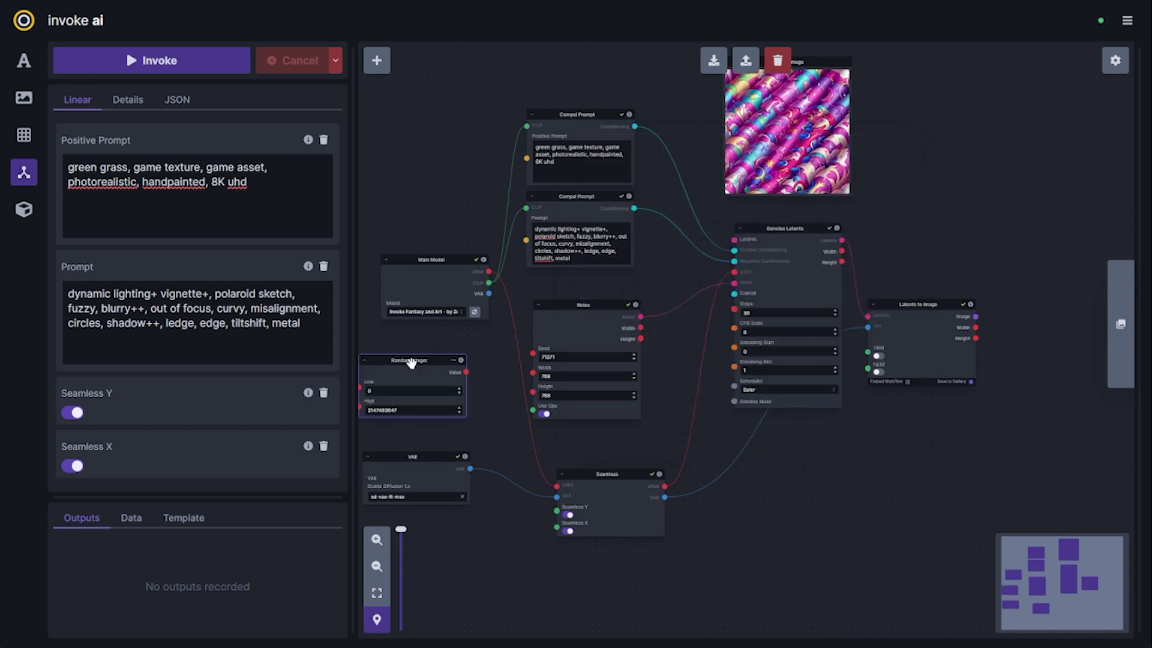
pyautogui.moveTo(473, 347); pyautogui.dragTo(533, 354)
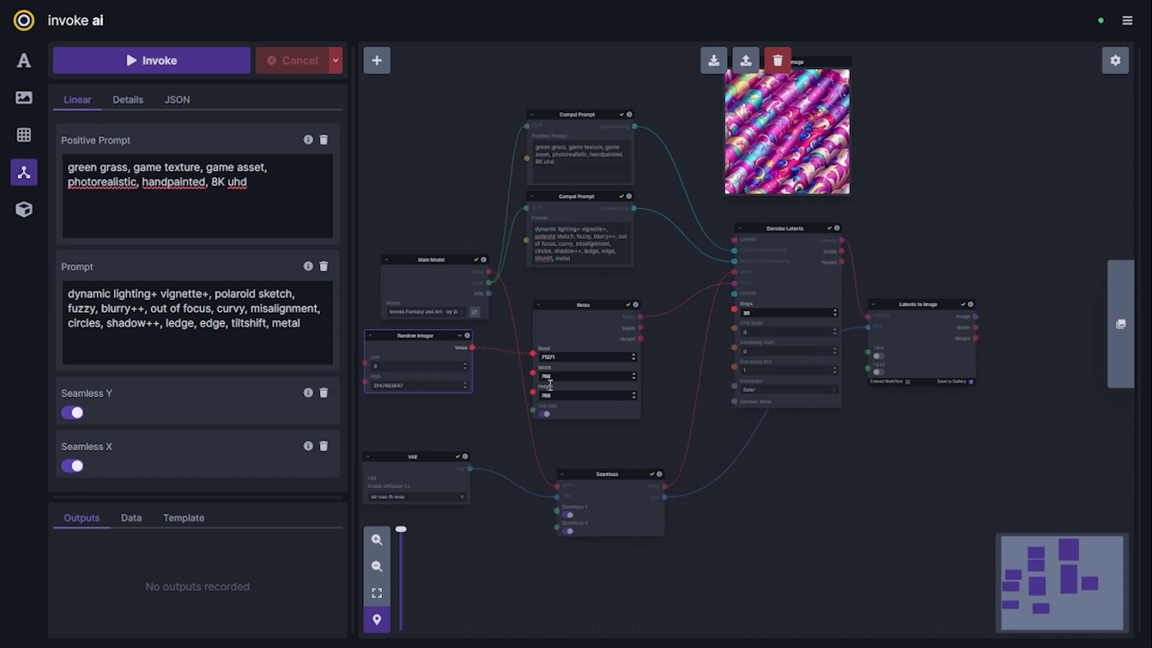
# - Collapse the Random Integer and Noise nodes and stack them together beneath the Compel Prompt nodes
pyautogui.scroll(1, 468, 384)
pyautogui.moveTo(432, 348); pyautogui.dragTo(444, 356)
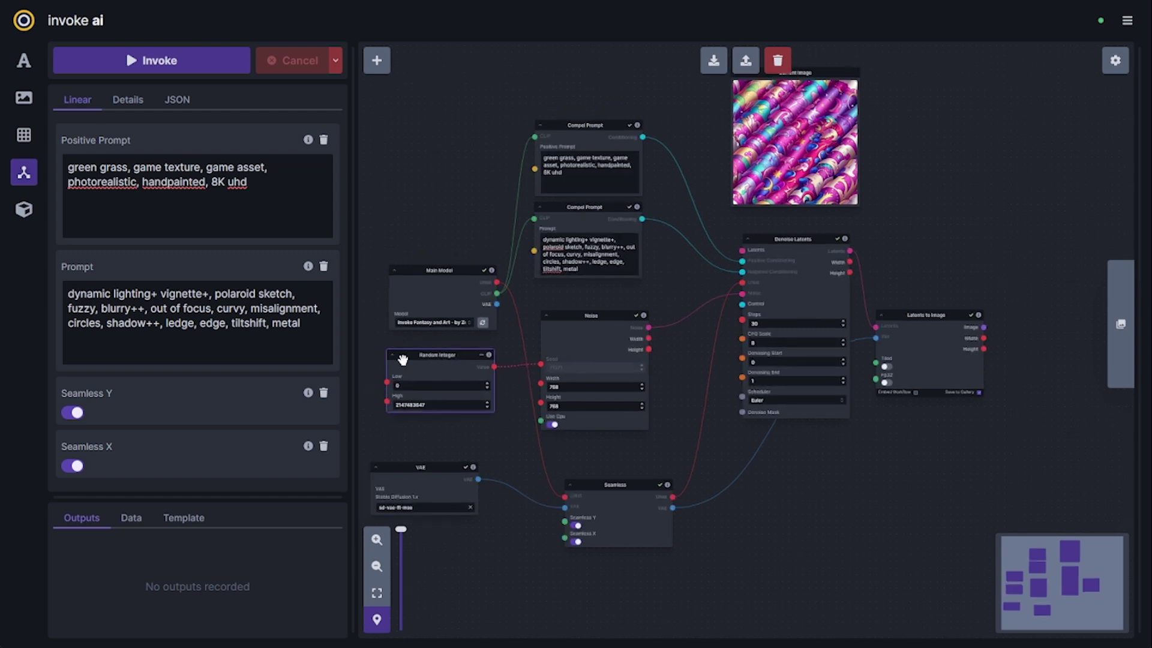
pyautogui.click(391, 355)
pyautogui.click(542, 317)
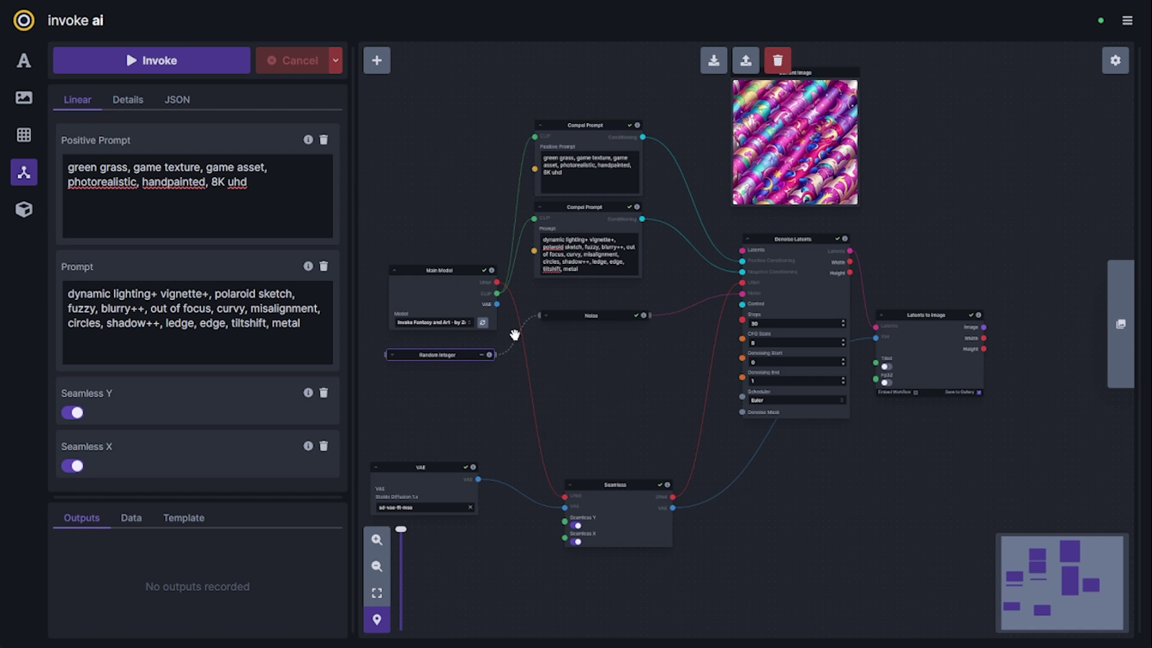
pyautogui.moveTo(465, 355); pyautogui.dragTo(601, 325)
pyautogui.click(600, 306)
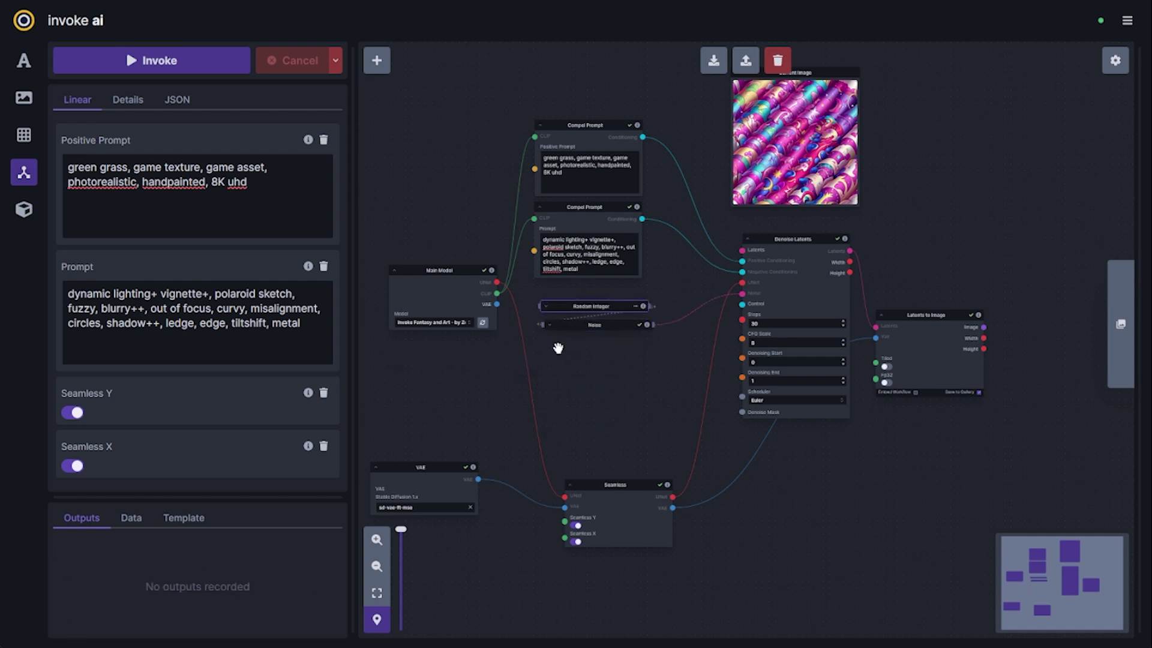
pyautogui.moveTo(563, 352); pyautogui.dragTo(651, 312)
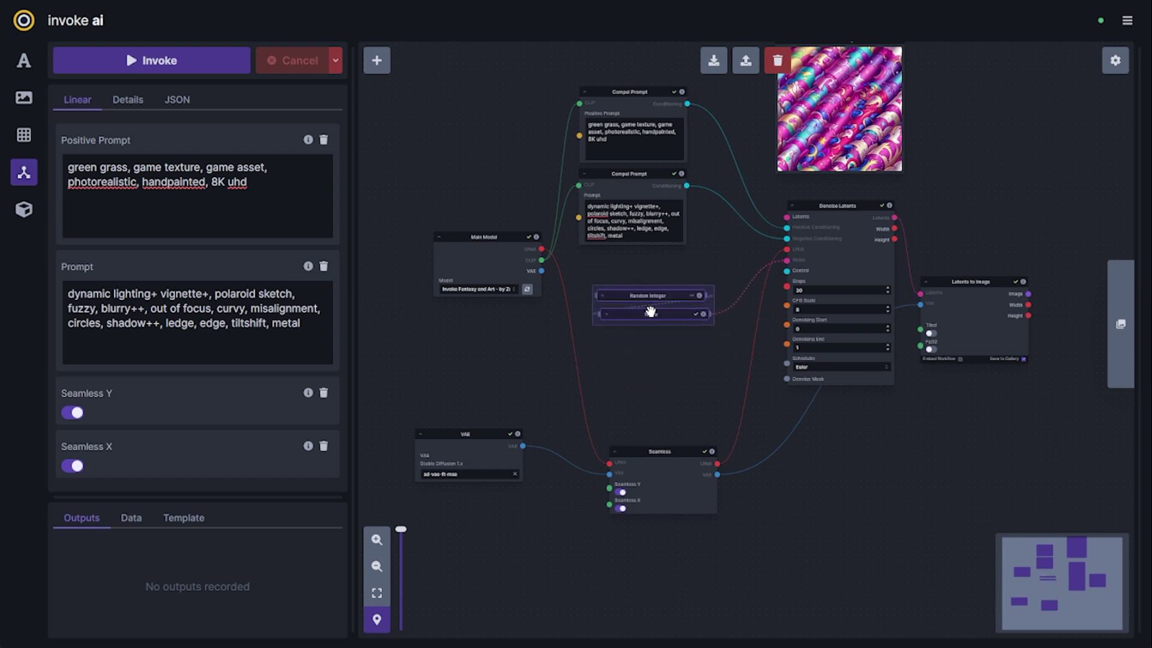
pyautogui.click(656, 422)
pyautogui.moveTo(689, 375); pyautogui.dragTo(657, 418)
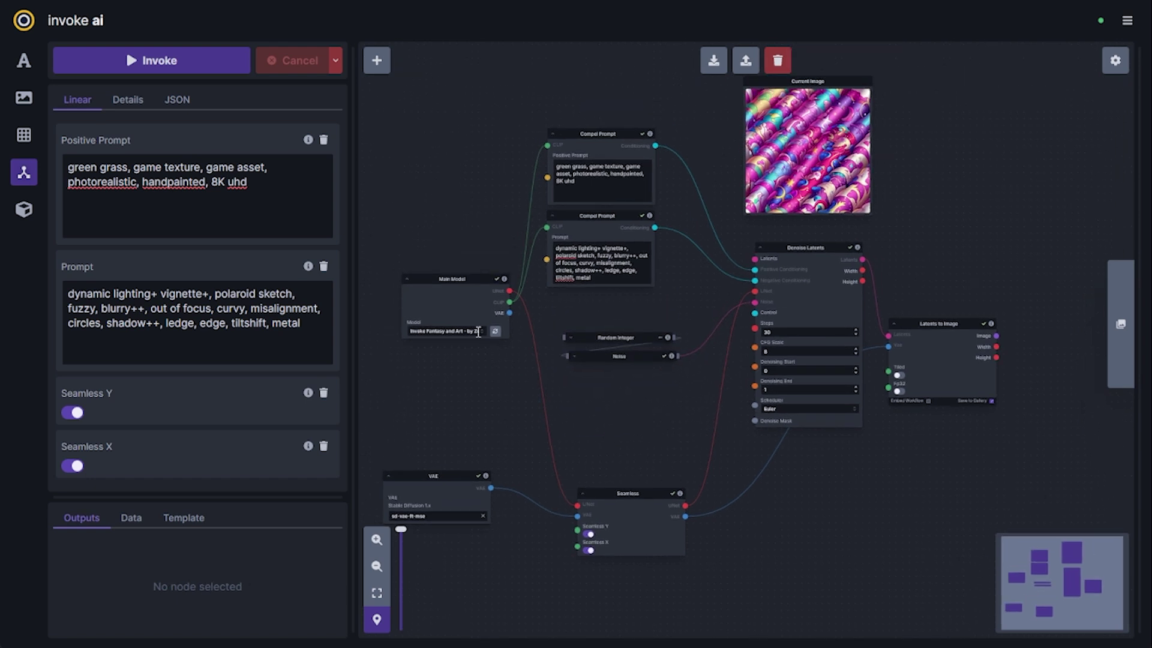
# - Run the workflow to generate the green grass texture and inspect the resulting image at full size
pyautogui.click(168, 63)
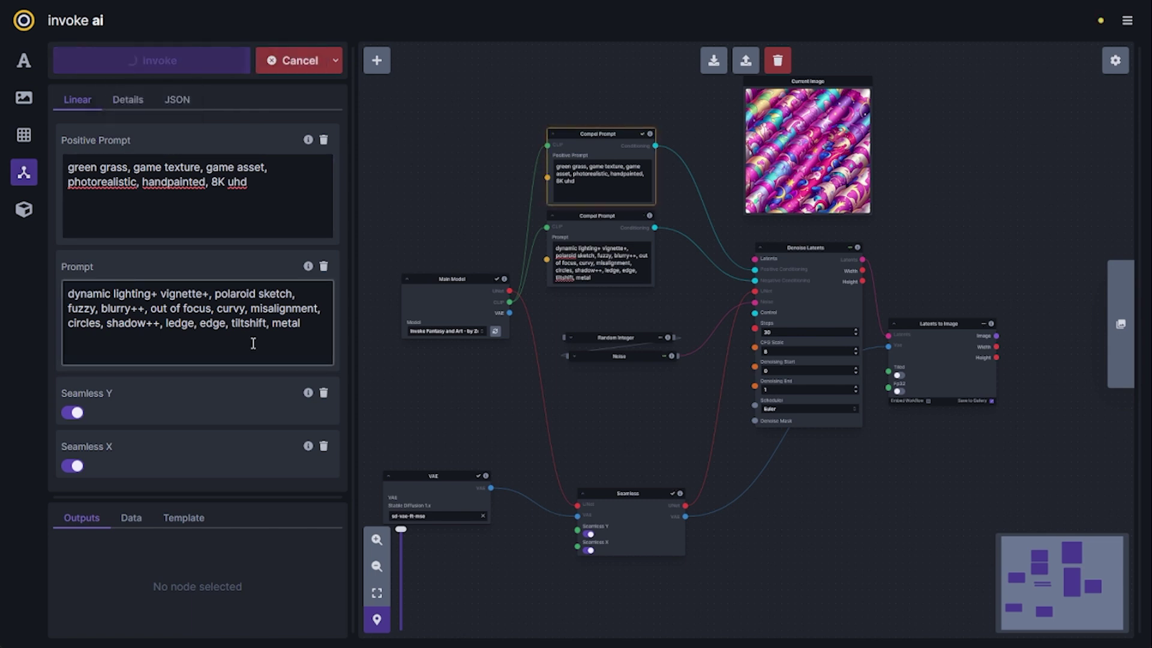
pyautogui.scroll(-1, 900, 363)
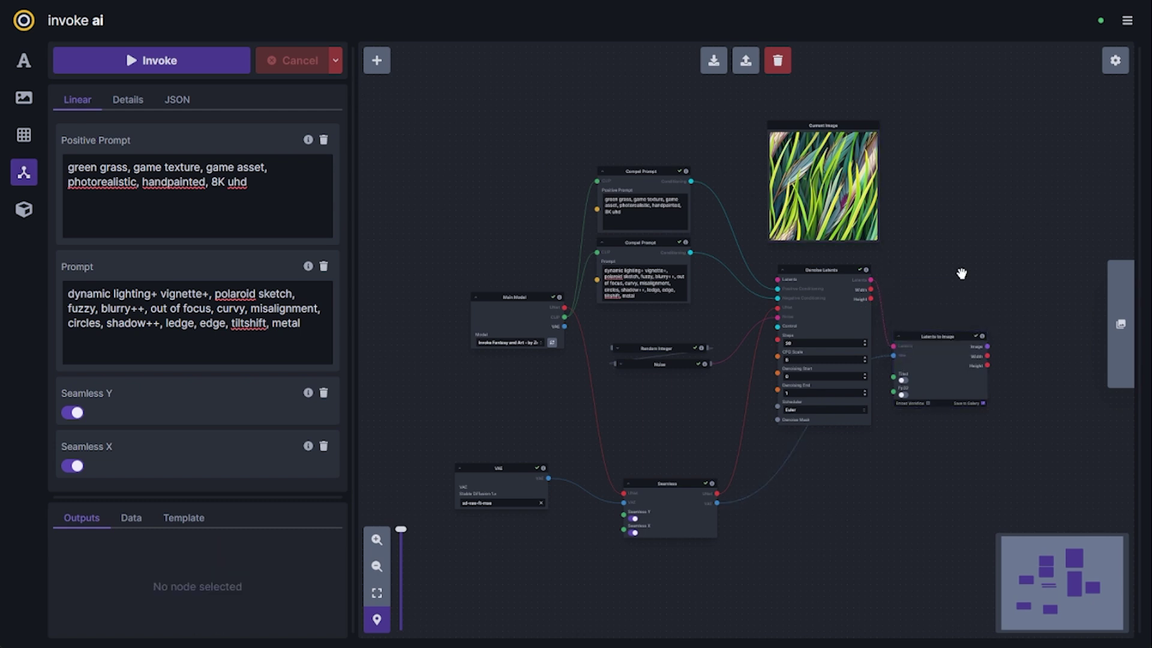
pyautogui.rightClick(811, 197)
pyautogui.click(852, 207)
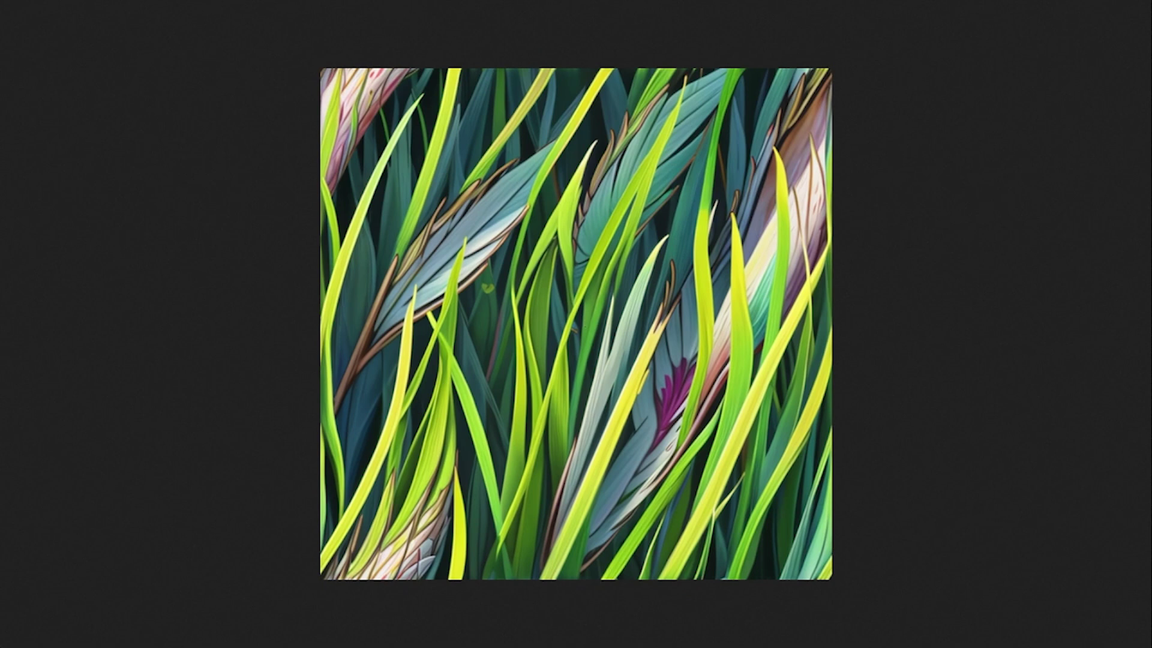
pyautogui.hotkey('ctrl', 'w')
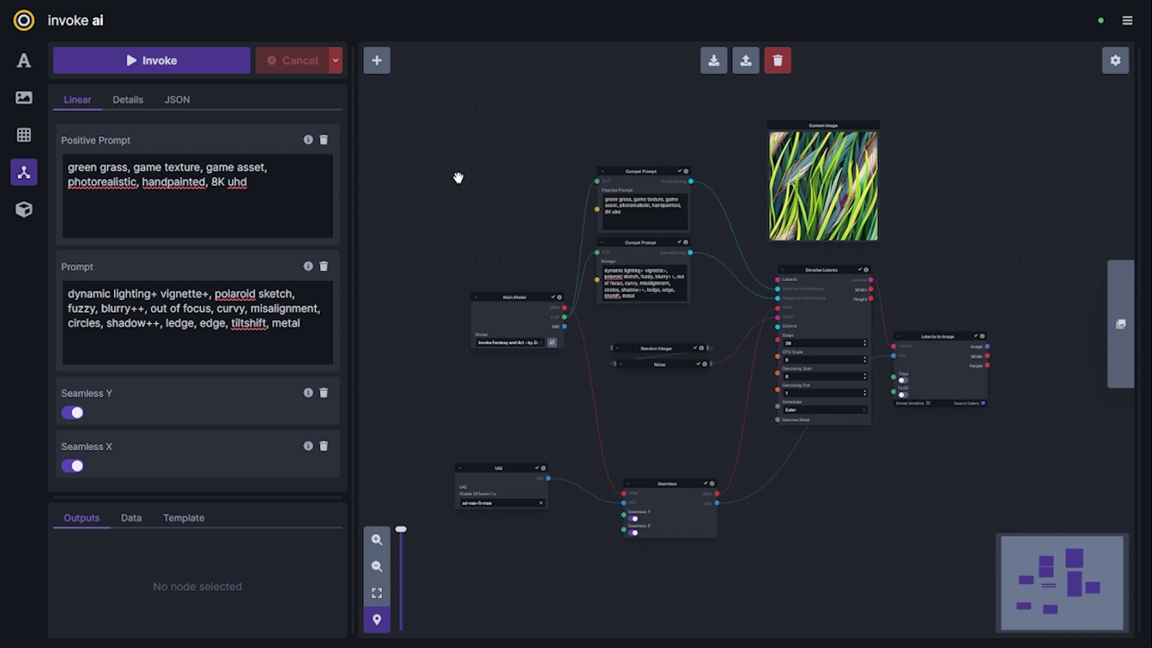
# - Switch to the Unified Canvas, collapse the General settings and add a canny ControlNet
pyautogui.click(22, 136)
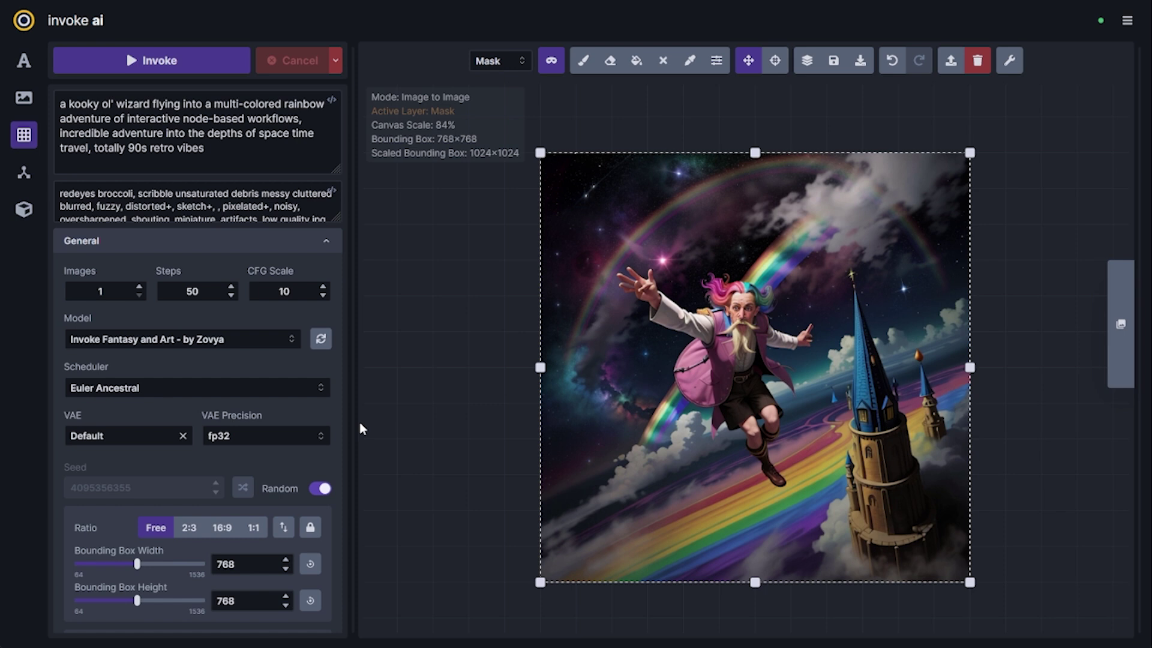
pyautogui.scroll(-3, 302, 377)
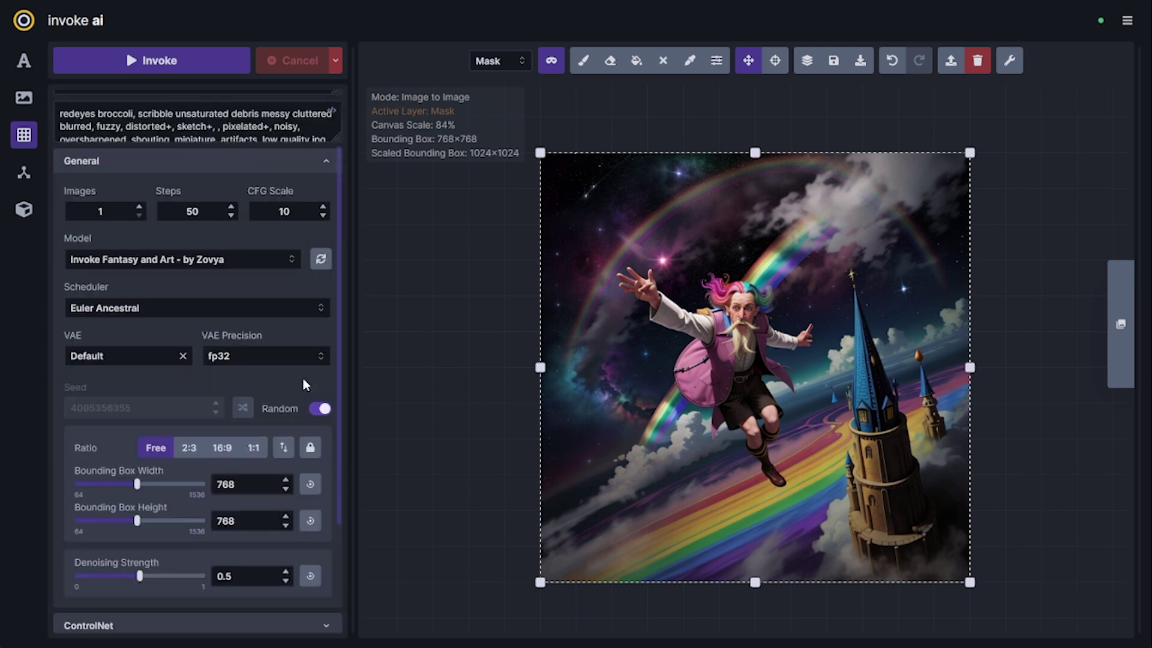
pyautogui.scroll(3, 258, 277)
pyautogui.click(246, 241)
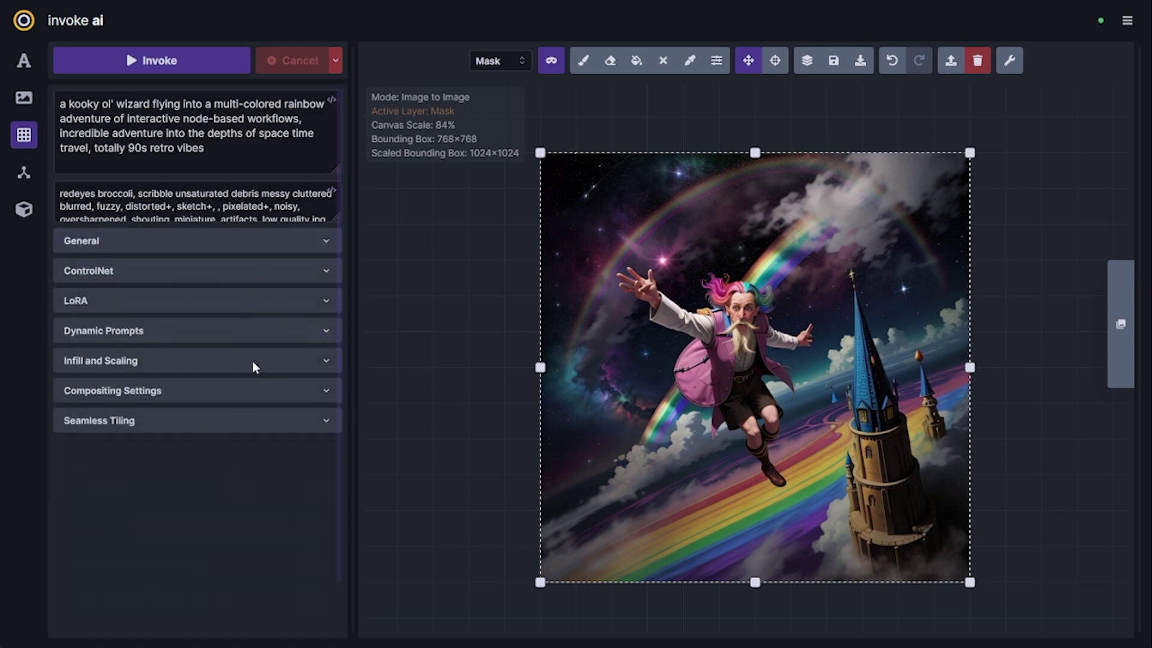
pyautogui.click(198, 276)
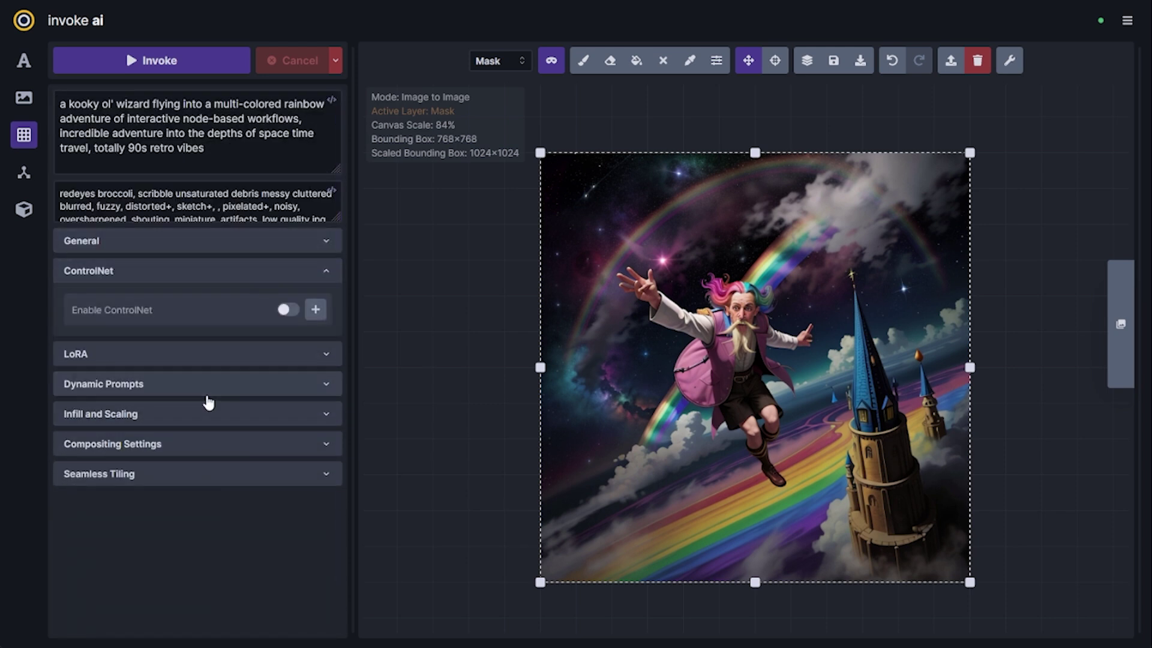
pyautogui.click(315, 309)
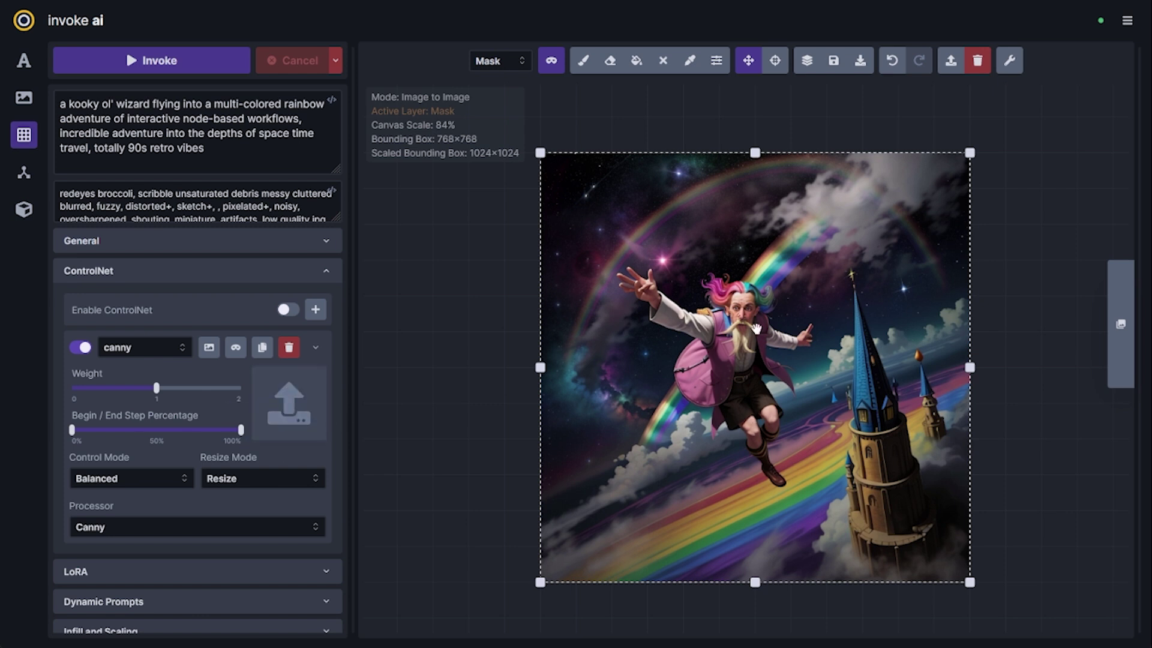
# - Shrink the bounding box to 256×256 around the wizard's upper body and import that canvas region as the ControlNet's image
pyautogui.moveTo(1013, 66)
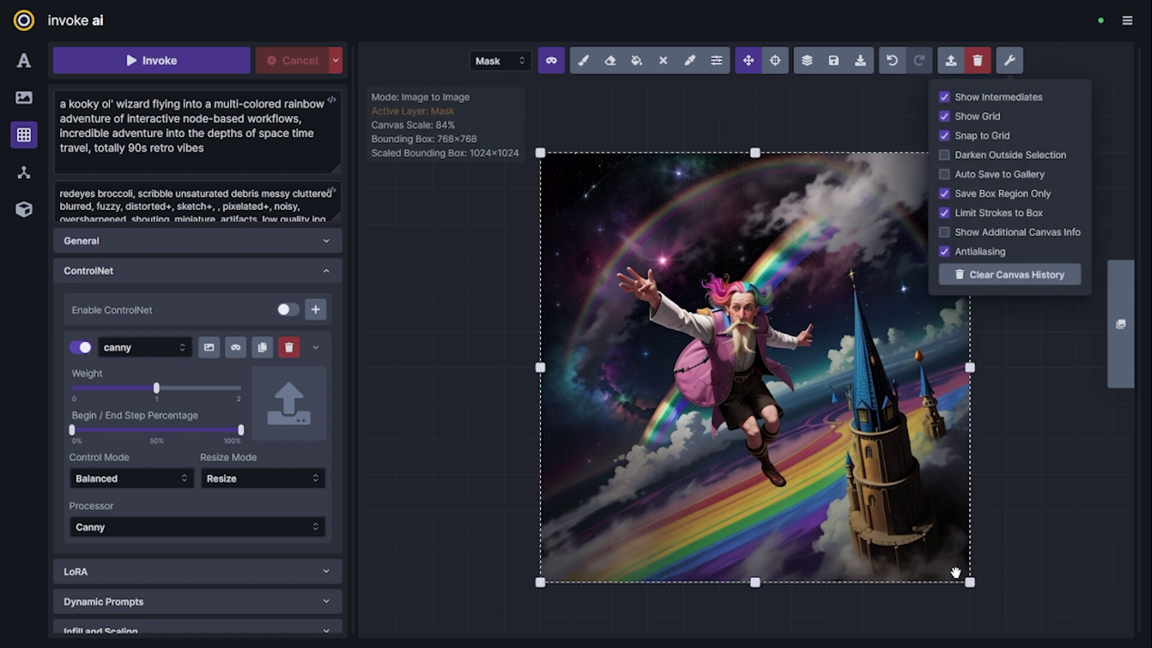
pyautogui.moveTo(955, 573); pyautogui.dragTo(789, 402)
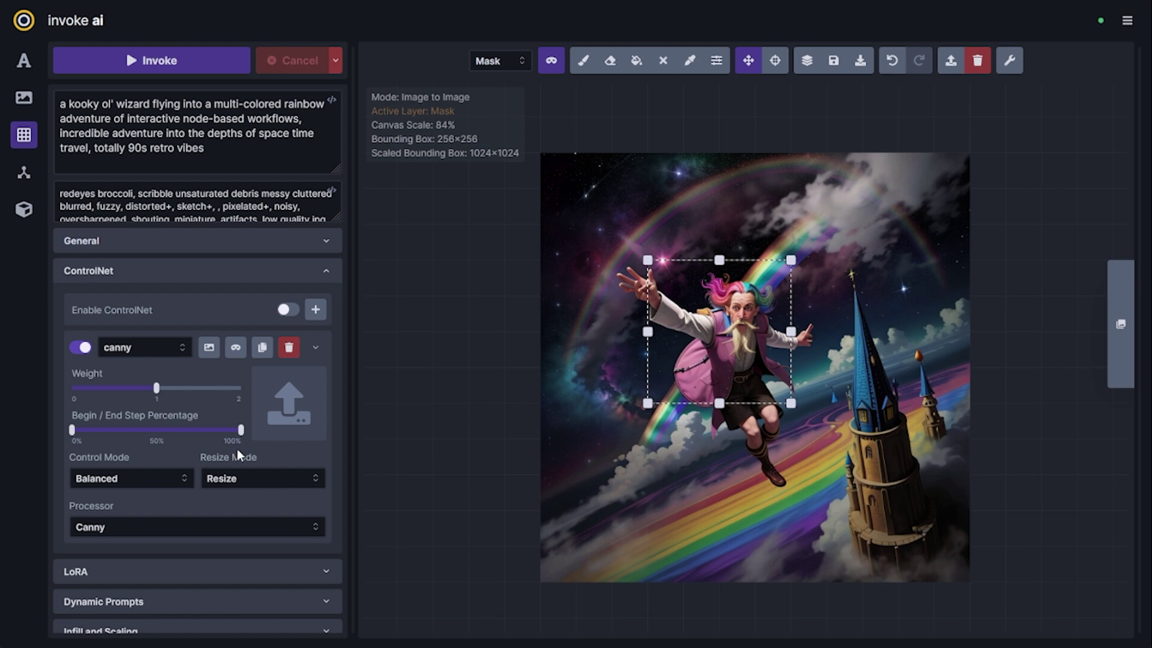
pyautogui.click(209, 348)
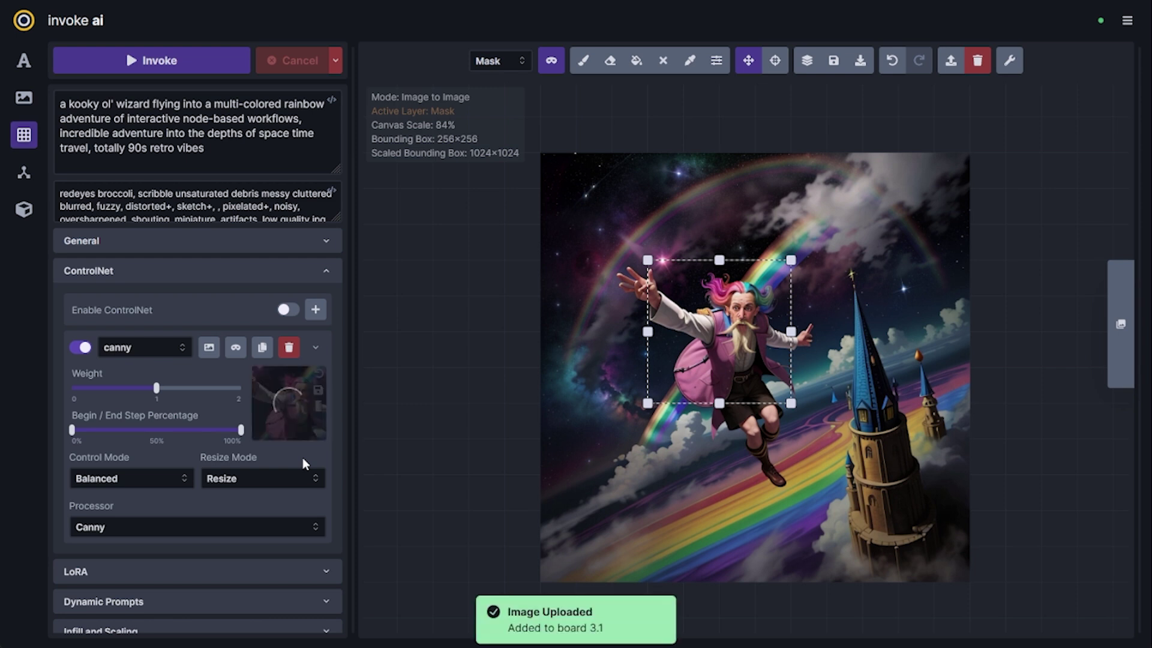
pyautogui.click(316, 348)
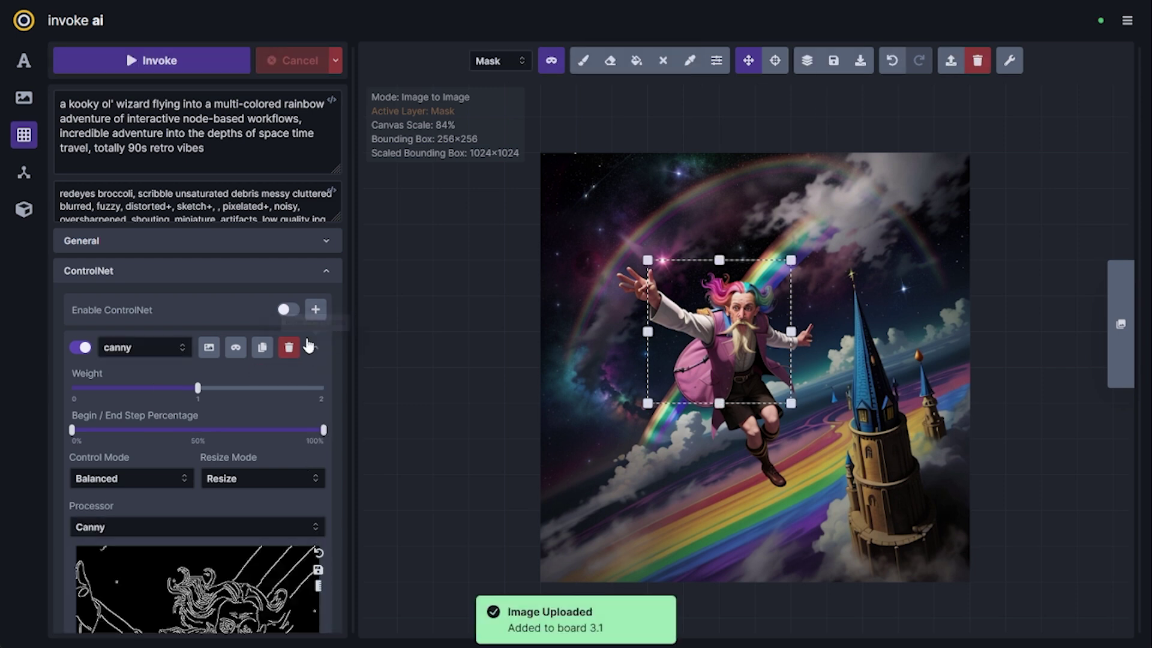
pyautogui.scroll(-5, 318, 390)
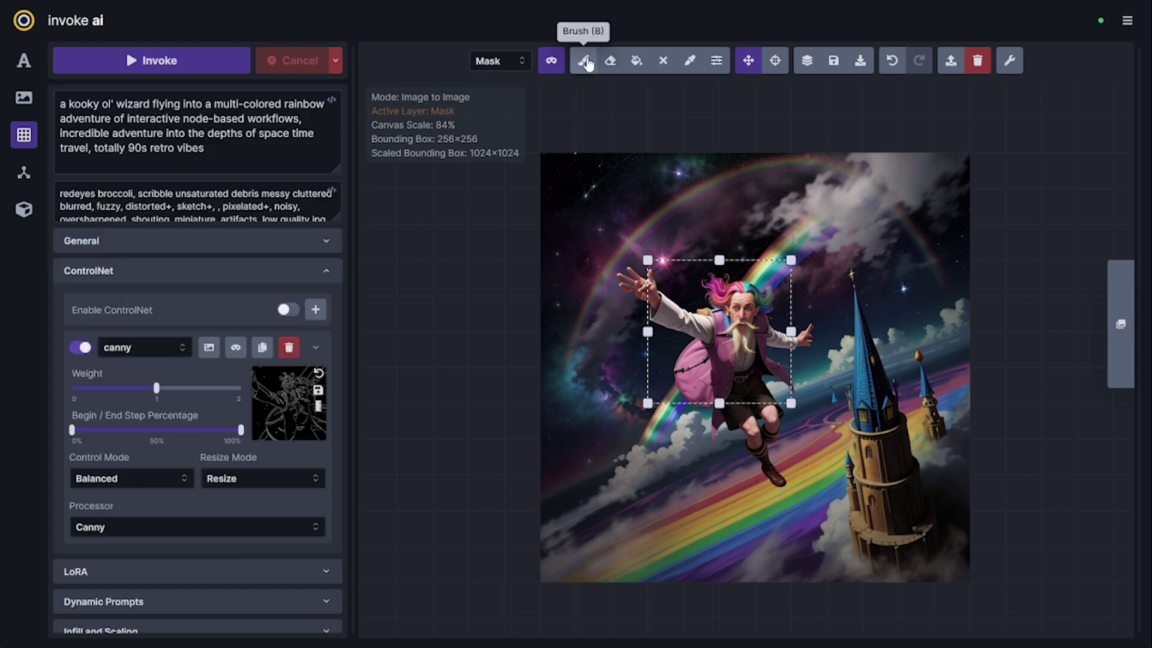
# - Brush an inpainting mask over the wizard's face and beard
pyautogui.click(583, 60)
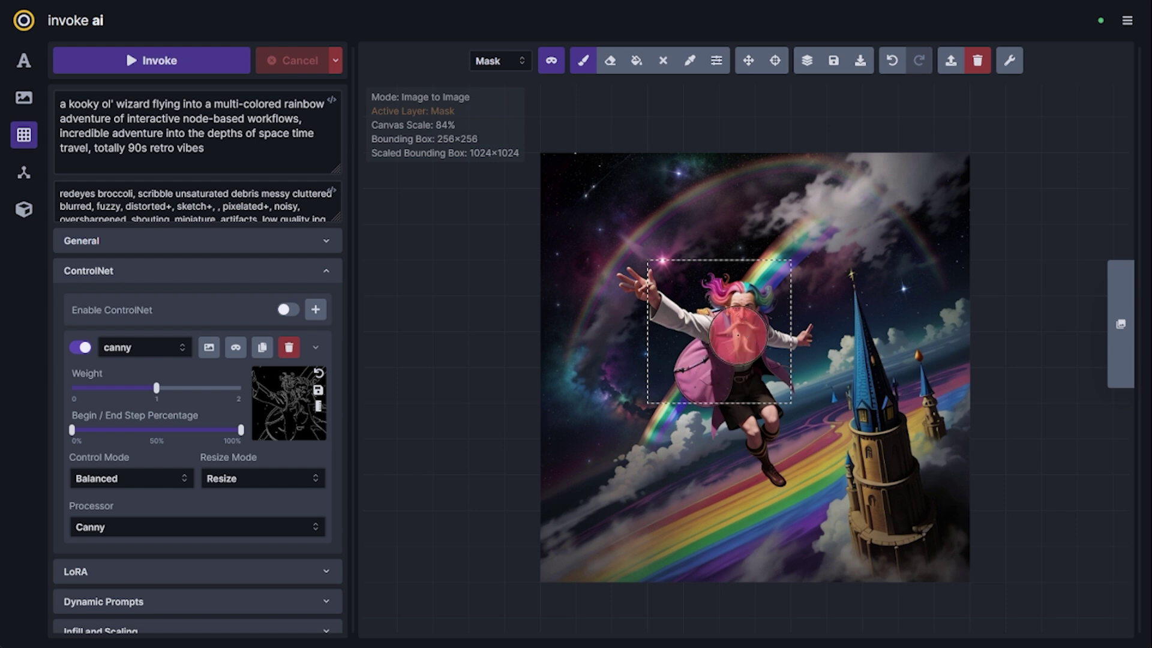
pyautogui.moveTo(738, 336)
pyautogui.mouseDown()
pyautogui.moveTo(744, 354)
pyautogui.moveTo(741, 328)
pyautogui.mouseUp()
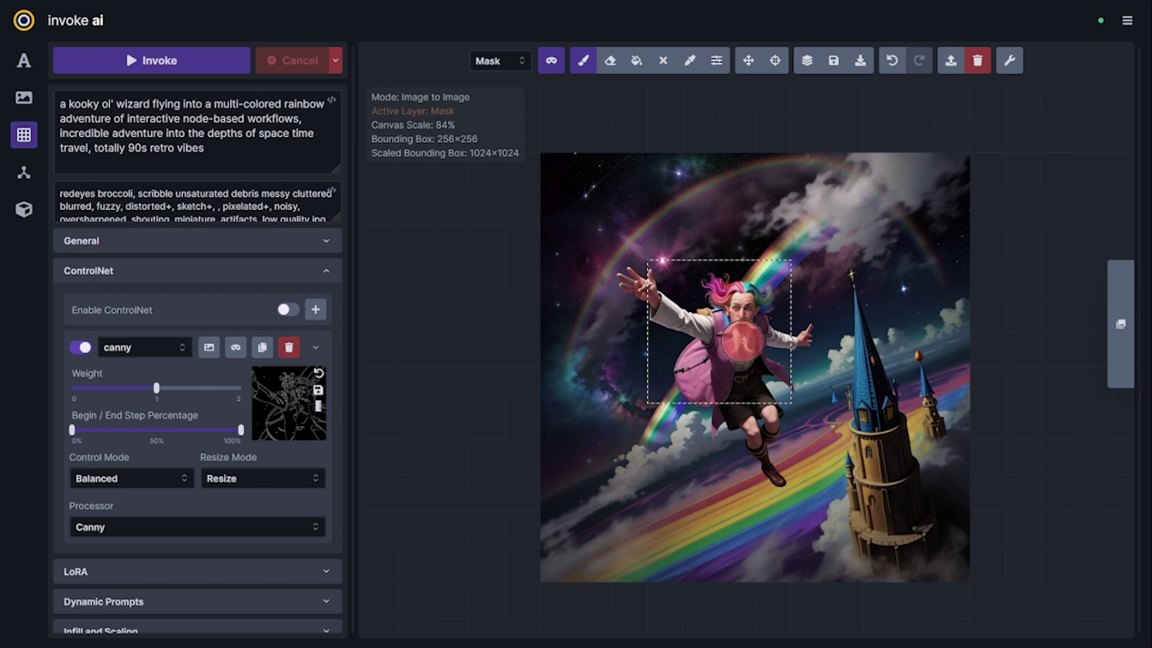
# - Expand the Compositing Settings and review the mask blur and coherence pass options
pyautogui.scroll(-1, 303, 506)
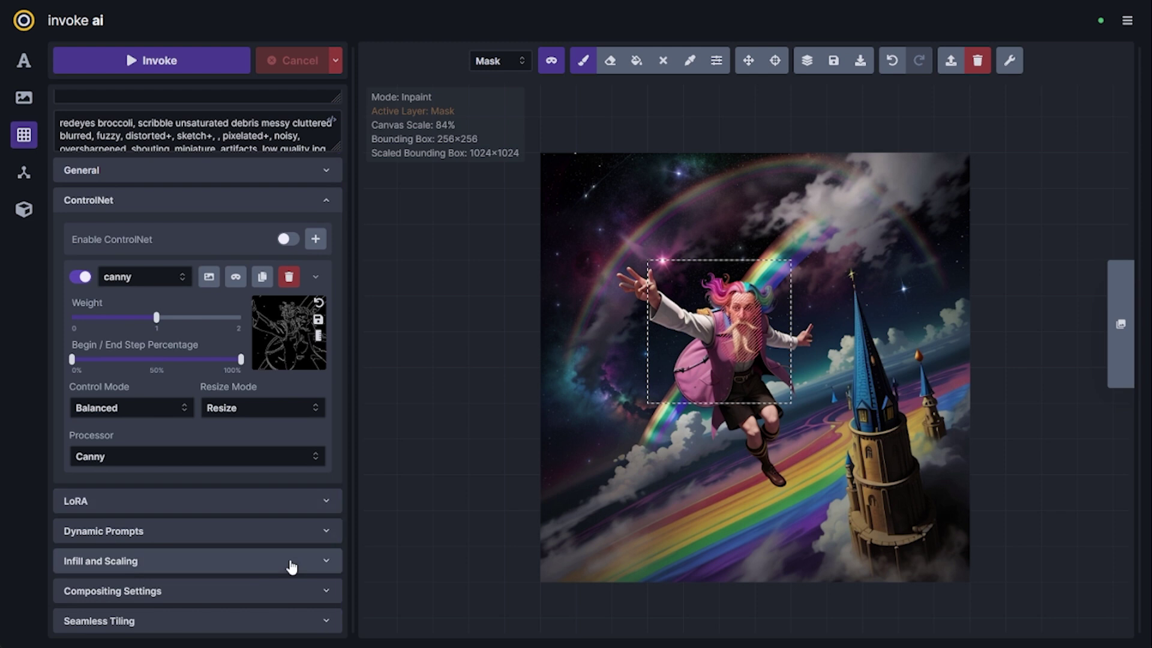
pyautogui.click(291, 589)
pyautogui.scroll(-4, 286, 570)
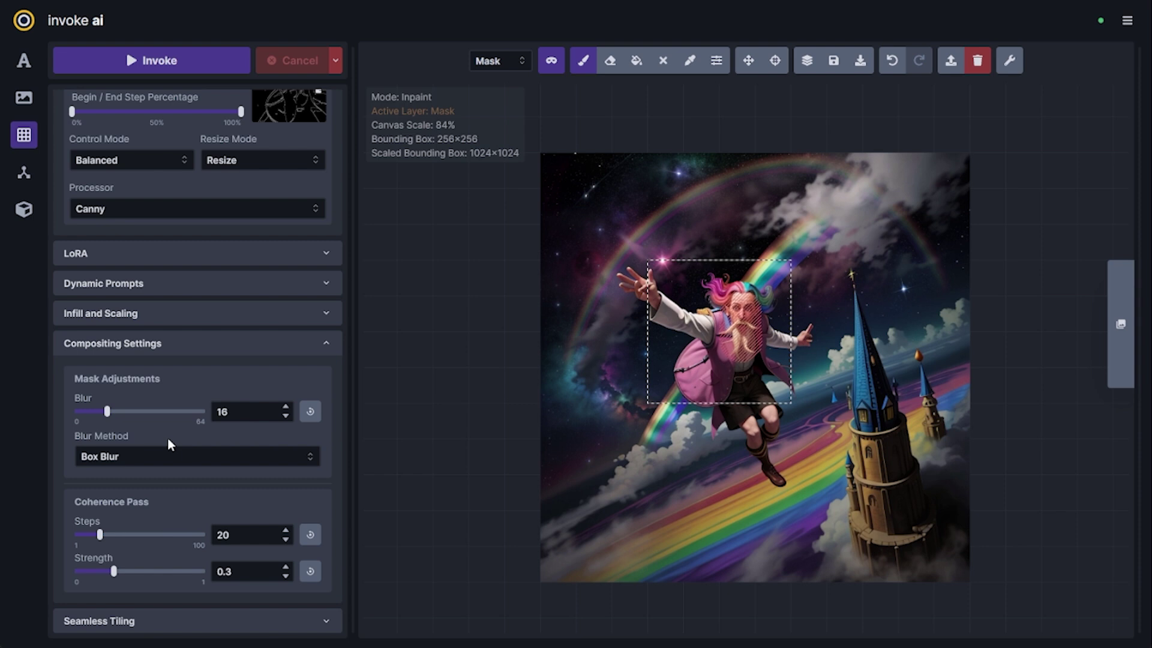
# - Expand the General settings and raise the denoising strength to 0.8
pyautogui.scroll(10, 168, 439)
pyautogui.scroll(-5, 232, 369)
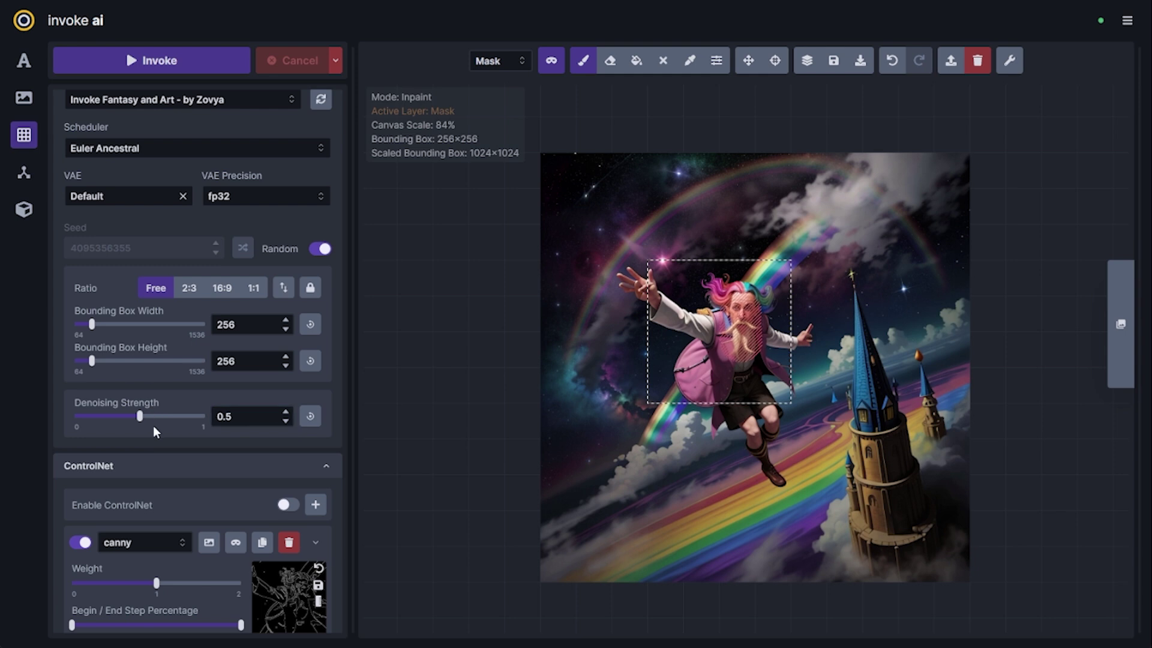
pyautogui.click(172, 424)
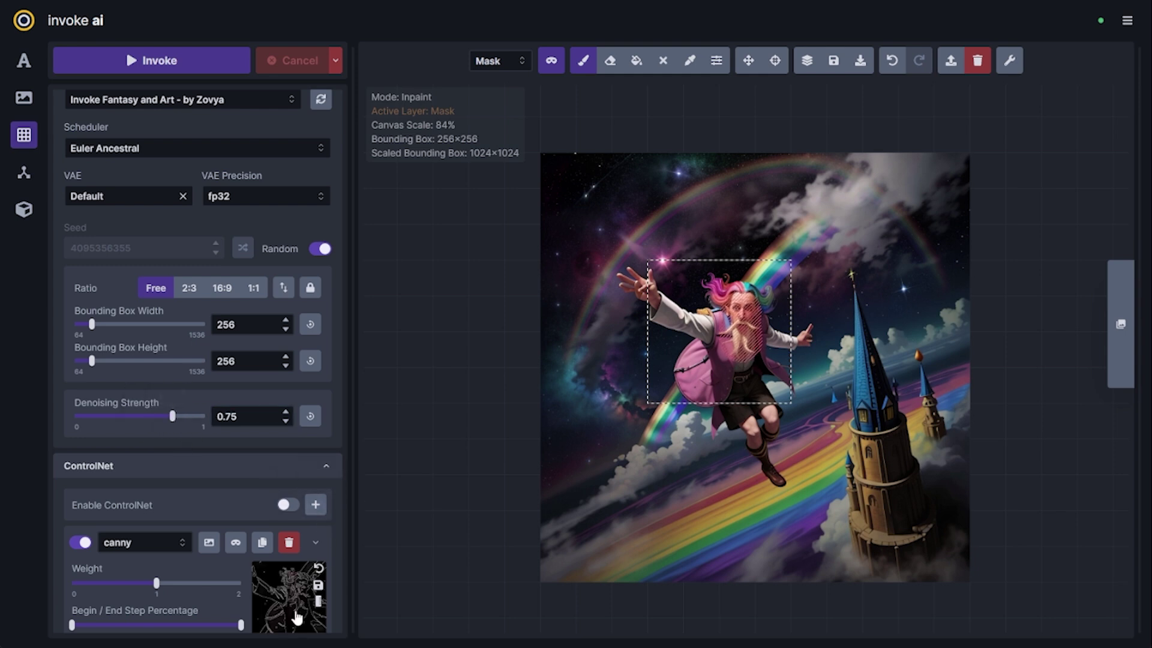
pyautogui.moveTo(285, 600)
pyautogui.moveTo(173, 416); pyautogui.dragTo(181, 416)
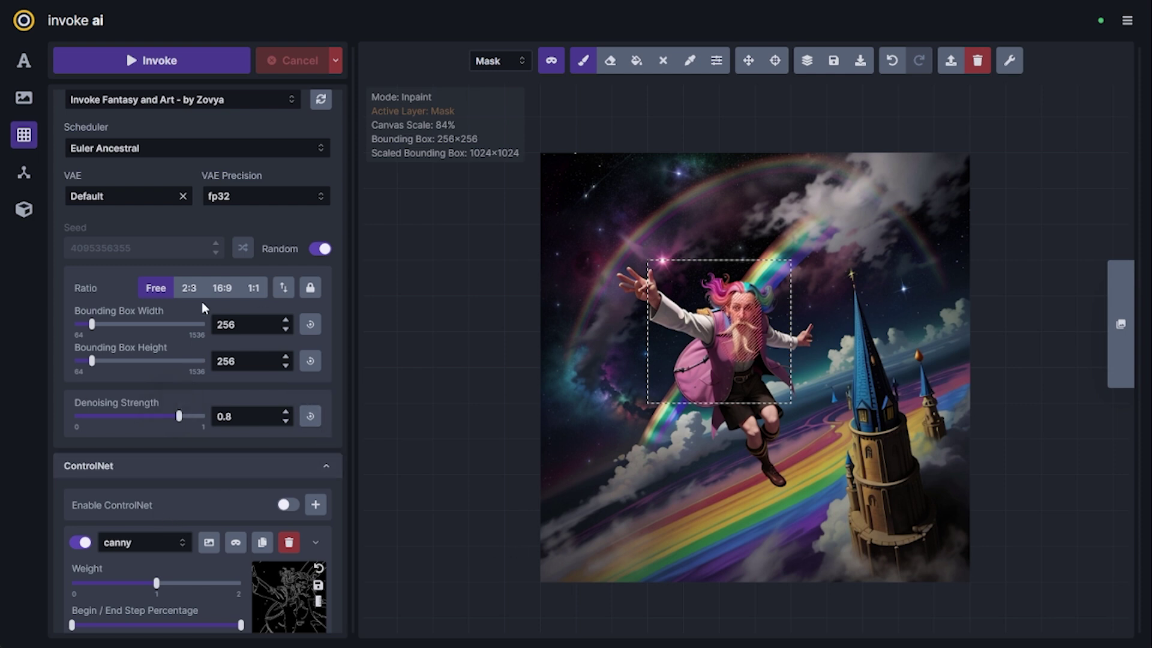
# - Inpaint the masked area of the wizard and accept the generated result onto the canvas
pyautogui.click(176, 60)
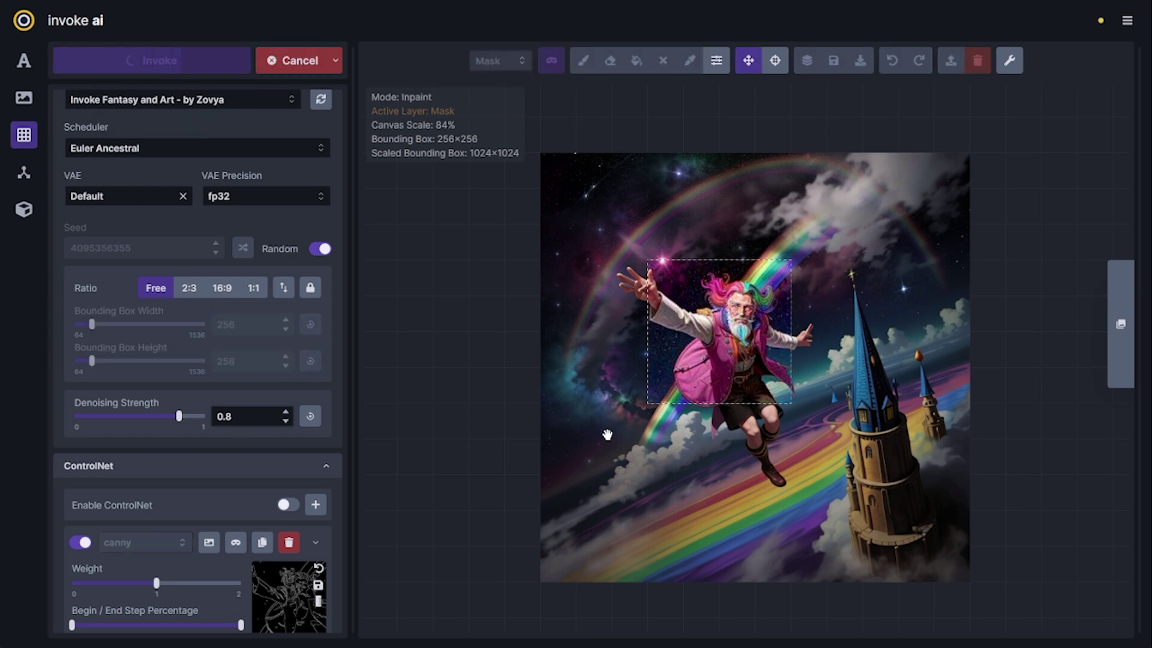
pyautogui.click(733, 609)
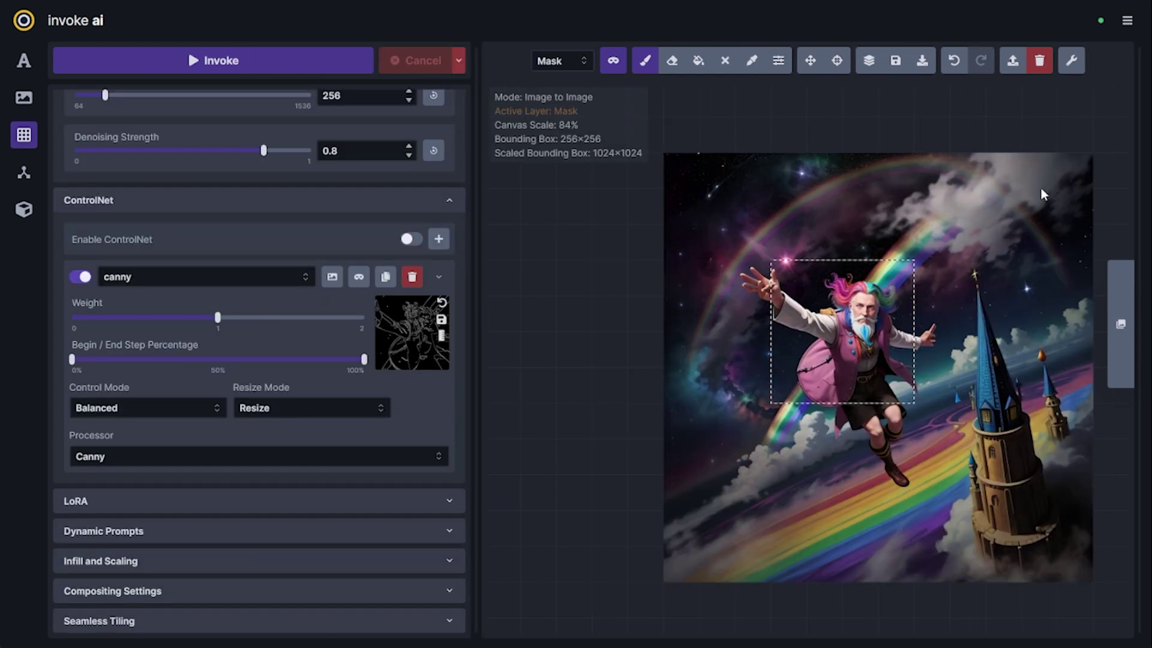
# - Clear the canvas and delete the canny ControlNet
pyautogui.click(1040, 60)
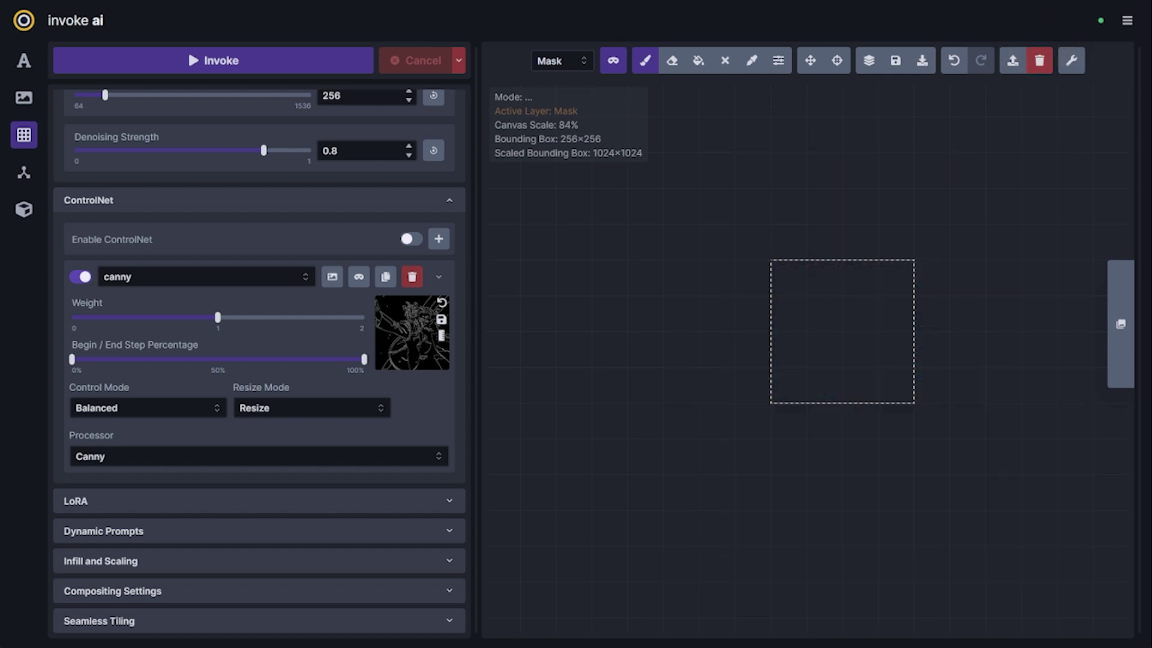
pyautogui.click(420, 278)
pyautogui.scroll(5, 174, 570)
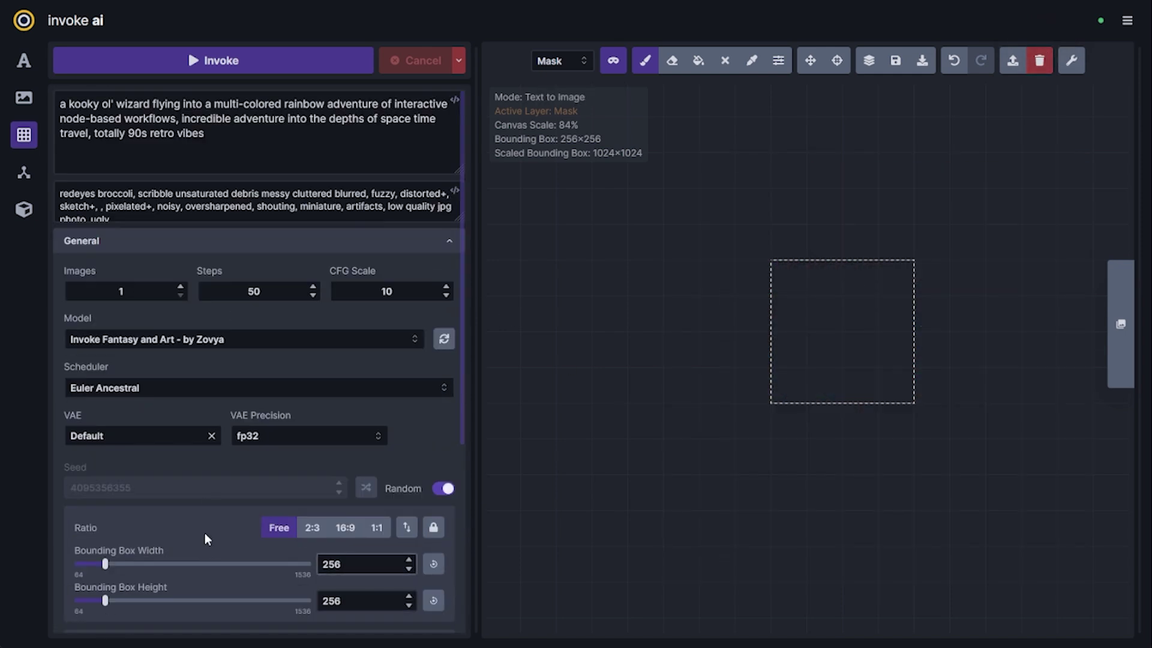
# - Switch the generation model to the SDXL model dreamshaperXL10_alpha2Xl10
pyautogui.click(203, 342)
pyautogui.scroll(-5, 204, 474)
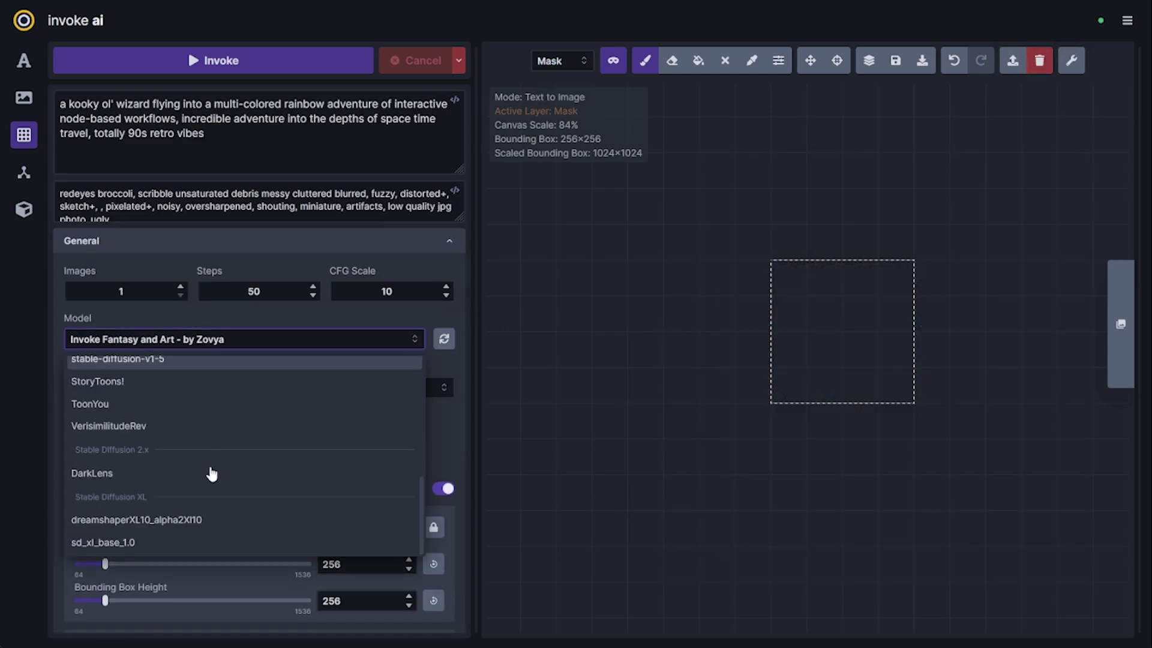
pyautogui.click(185, 527)
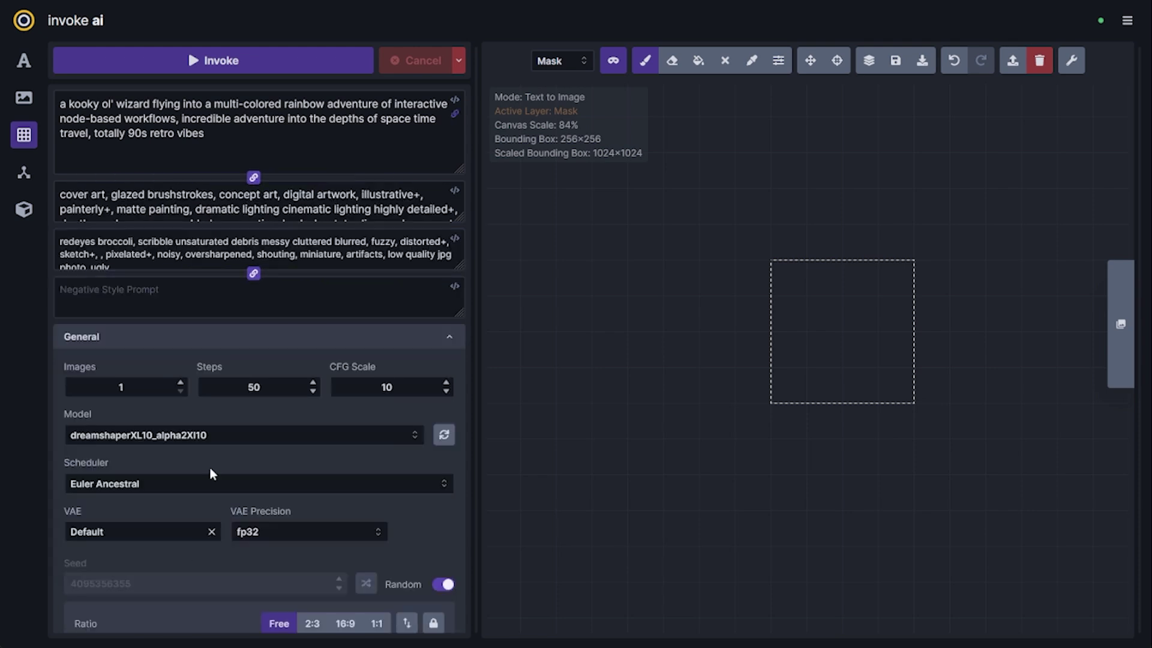
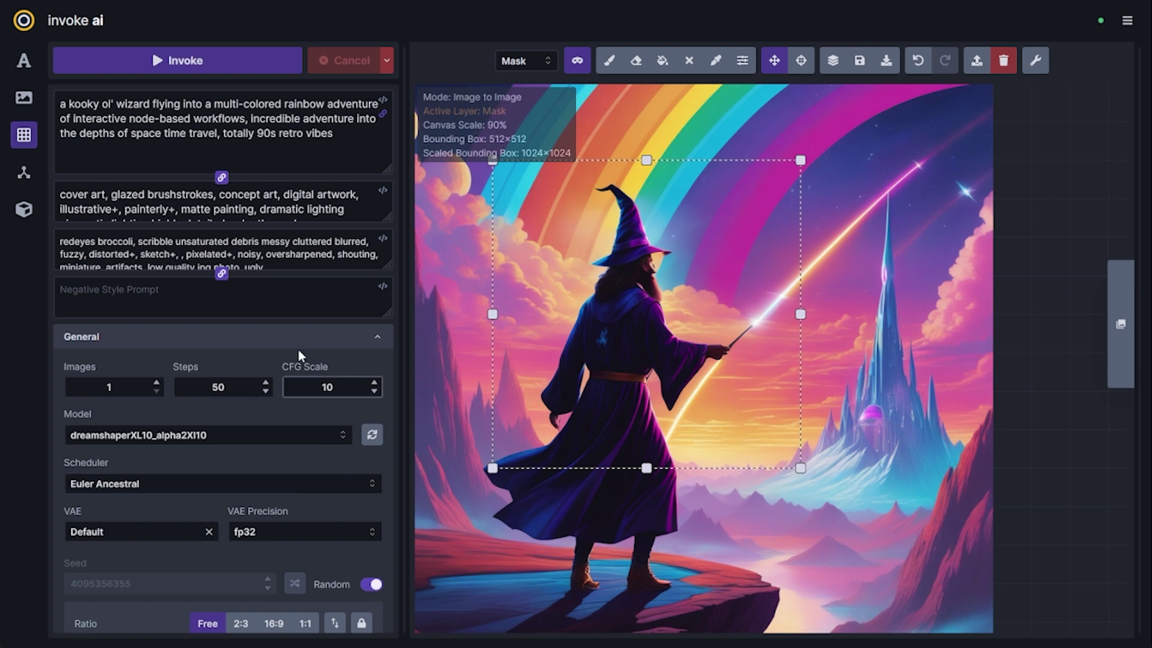
# - Add an SDXLdepth ControlNet and import the canvas area inside the bounding box as its control image
pyautogui.click(366, 435)
pyautogui.click(168, 466)
pyautogui.click(170, 420)
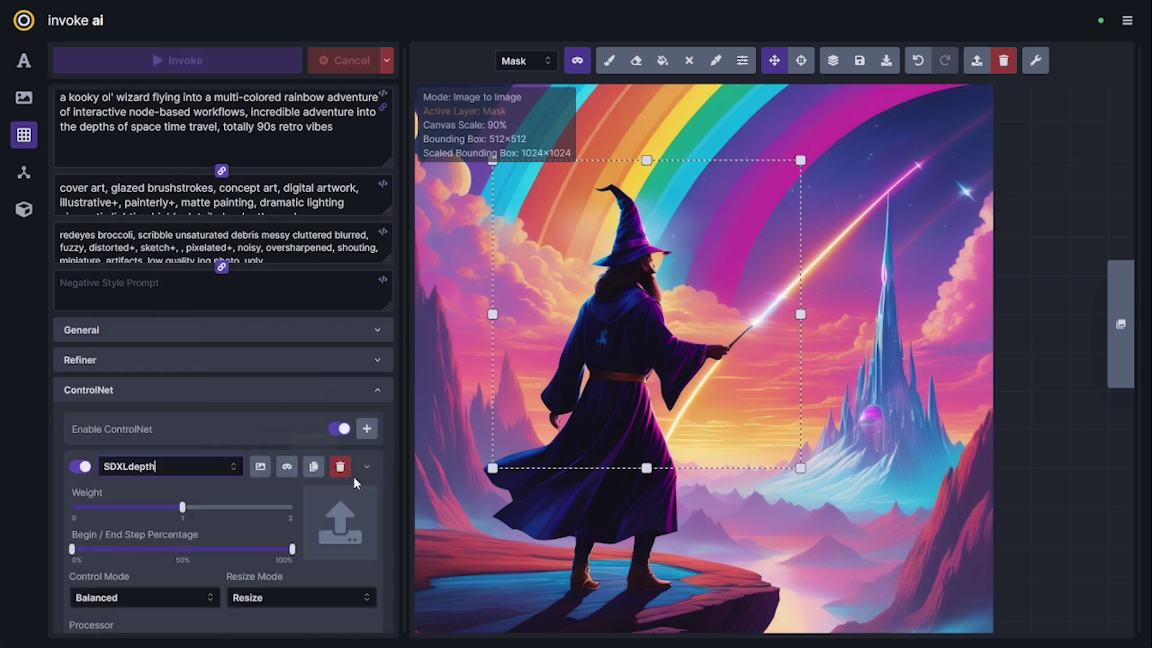
pyautogui.click(260, 466)
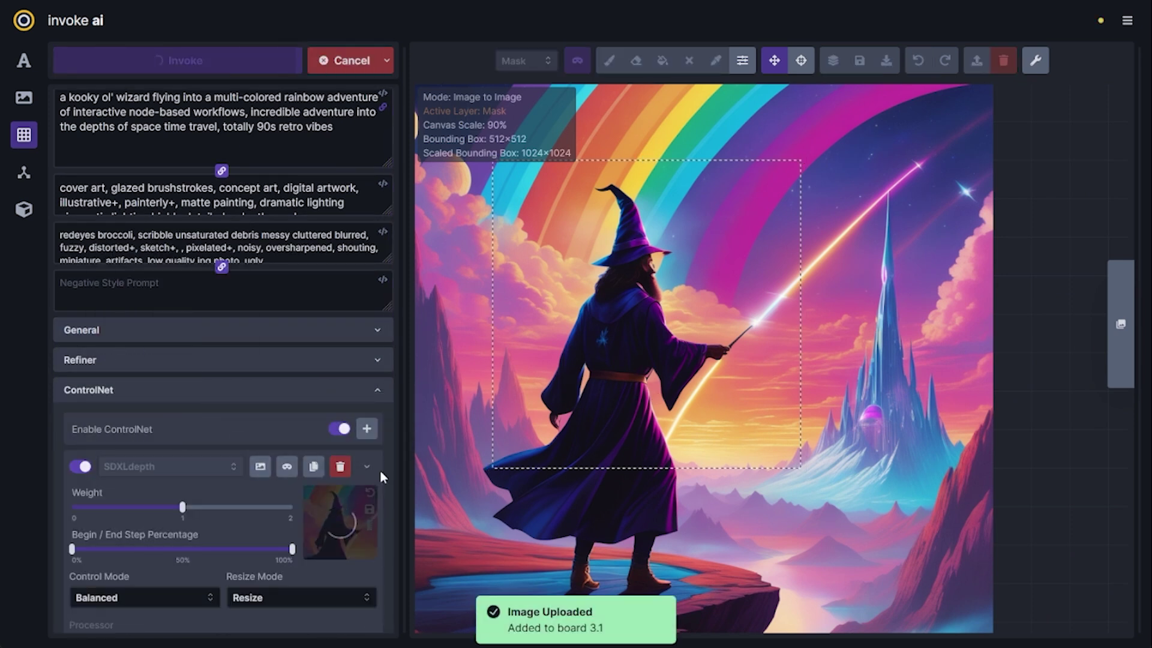
# - Mask the wizard's hat, hair and upper robe, inpaint the masked area, and accept the generated result
pyautogui.moveTo(604, 358)
pyautogui.mouseDown()
pyautogui.moveTo(553, 397)
pyautogui.moveTo(604, 316)
pyautogui.moveTo(615, 222)
pyautogui.moveTo(659, 383)
pyautogui.mouseUp()
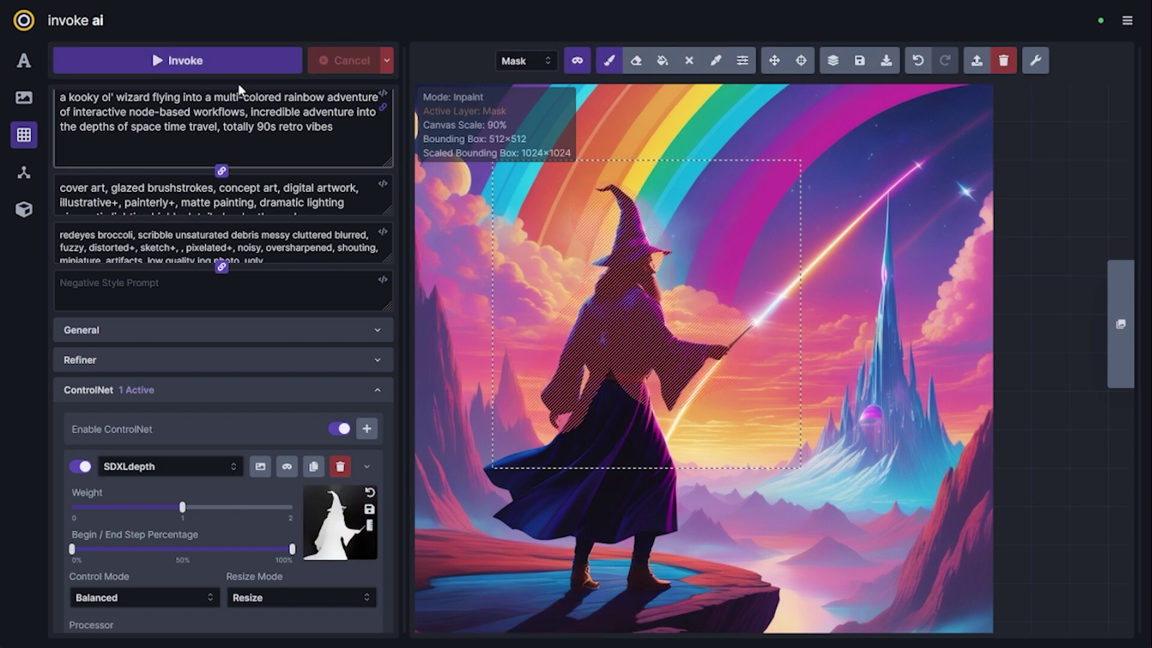
pyautogui.hotkey('ctrl', 'Return')
pyautogui.scroll(-4, 311, 381)
pyautogui.scroll(4, 332, 373)
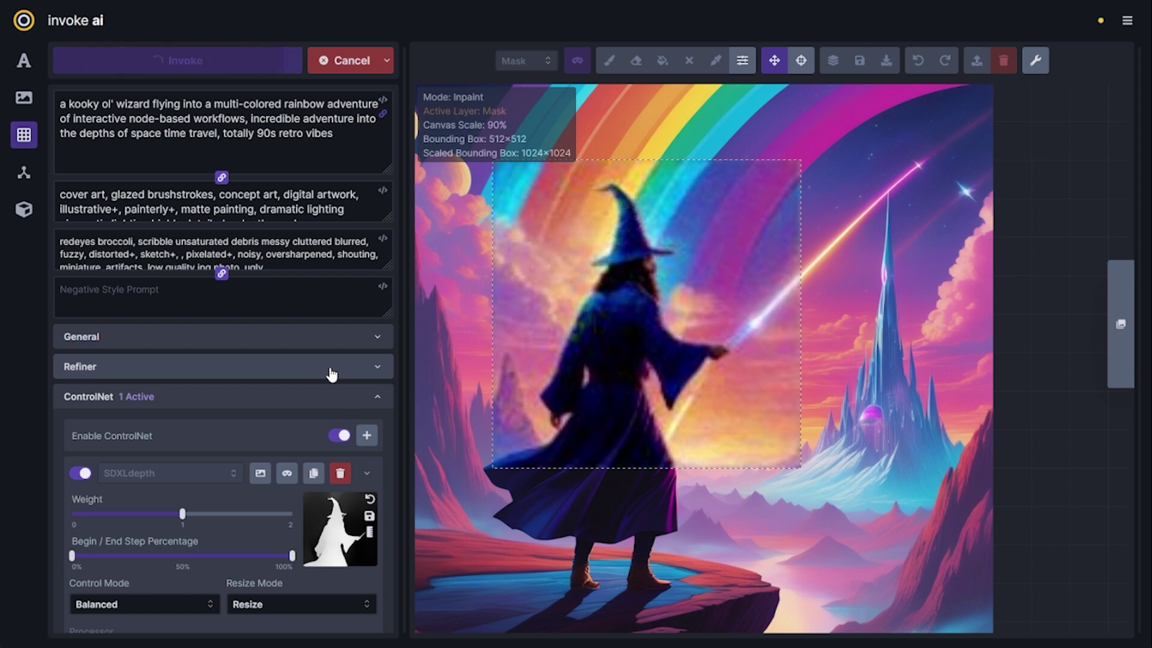
pyautogui.click(758, 607)
# - Frame the wizard's face and shoulder with a 192×192 bounding box and import that area into the SDXLdepth ControlNet
pyautogui.moveTo(591, 377)
pyautogui.mouseDown()
pyautogui.moveTo(494, 352)
pyautogui.moveTo(614, 507)
pyautogui.moveTo(796, 315)
pyautogui.moveTo(618, 353)
pyautogui.mouseUp()
pyautogui.press('b')
pyautogui.scroll(8, 660, 287)
pyautogui.hotkey('ctrl', 'Return')
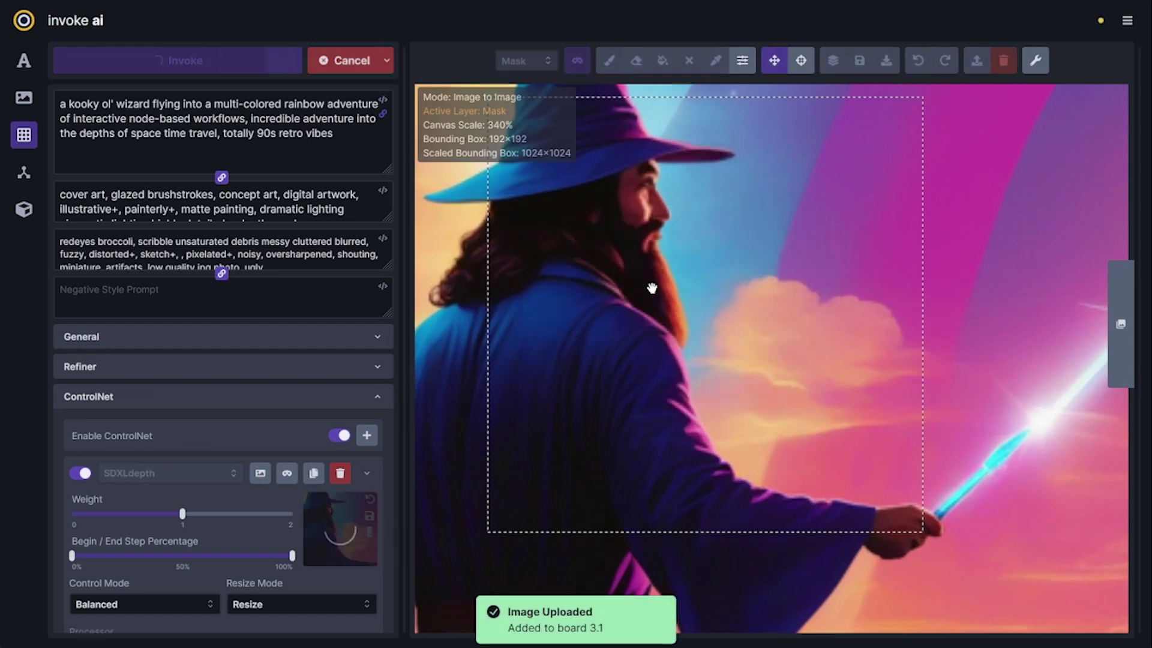
# - Mask the wizard's face and beard area and inpaint it with the current prompt
pyautogui.moveTo(618, 228); pyautogui.dragTo(637, 300)
pyautogui.click(200, 155)
pyautogui.hotkey('ctrl', 'Return')
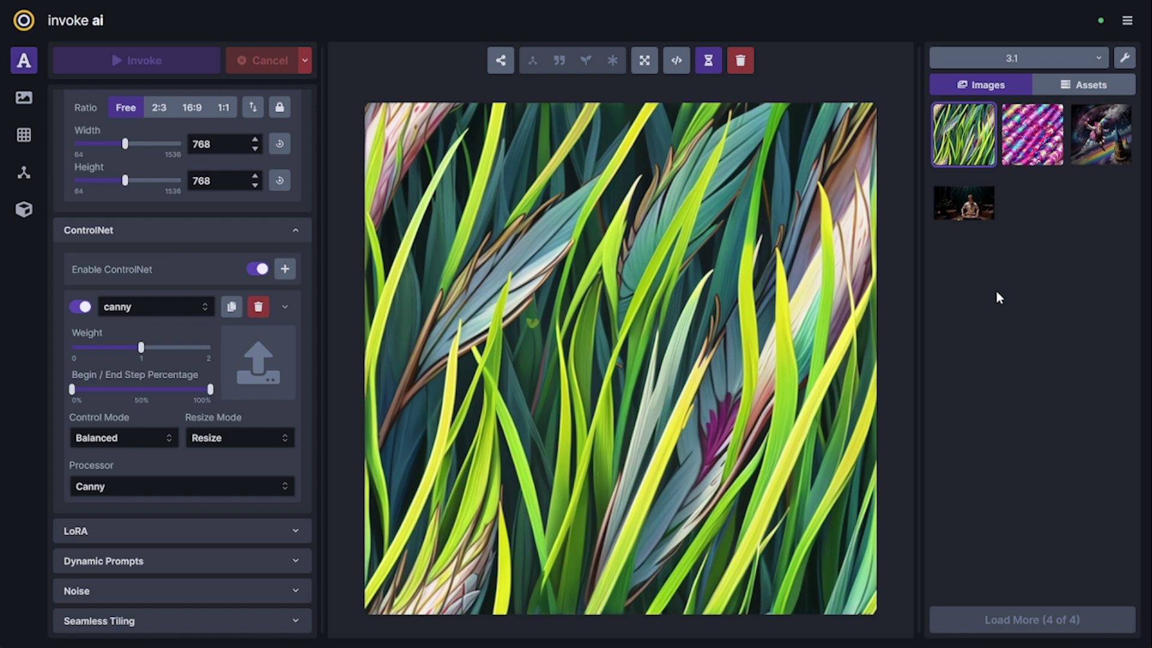
# - Load the elephant line drawing from the board's assets into the canny ControlNet as its control image
pyautogui.click(1049, 85)
pyautogui.moveTo(973, 140); pyautogui.dragTo(263, 380)
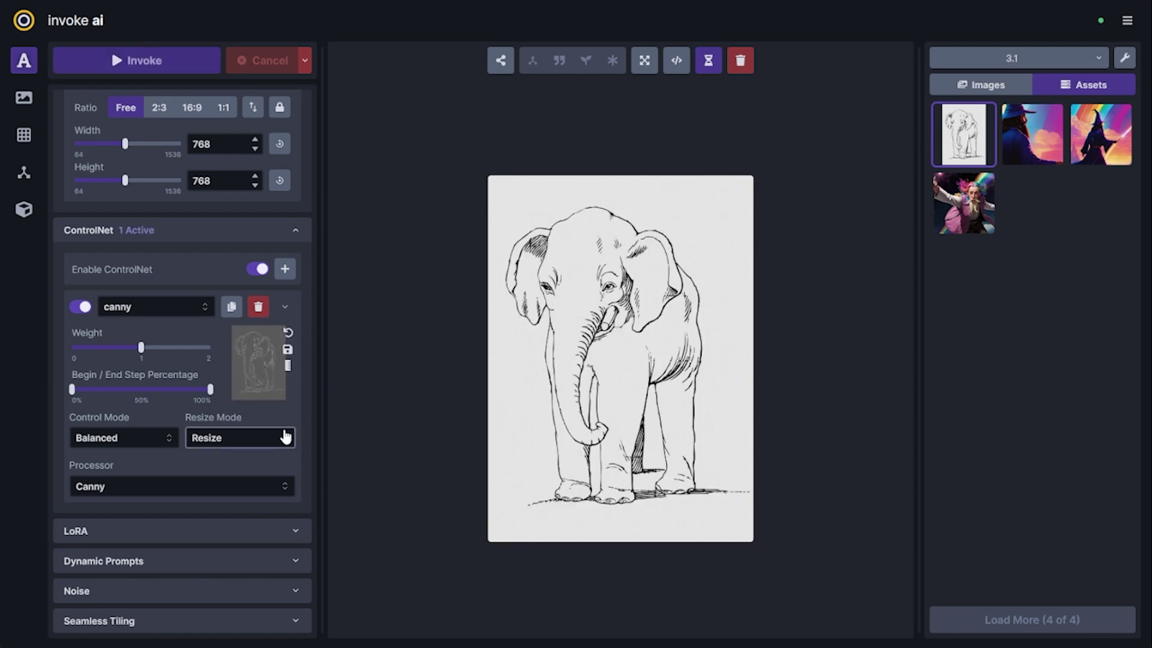
# - Match the output size to the elephant control image, lock the aspect ratio, and scale it to 704×968
pyautogui.click(289, 370)
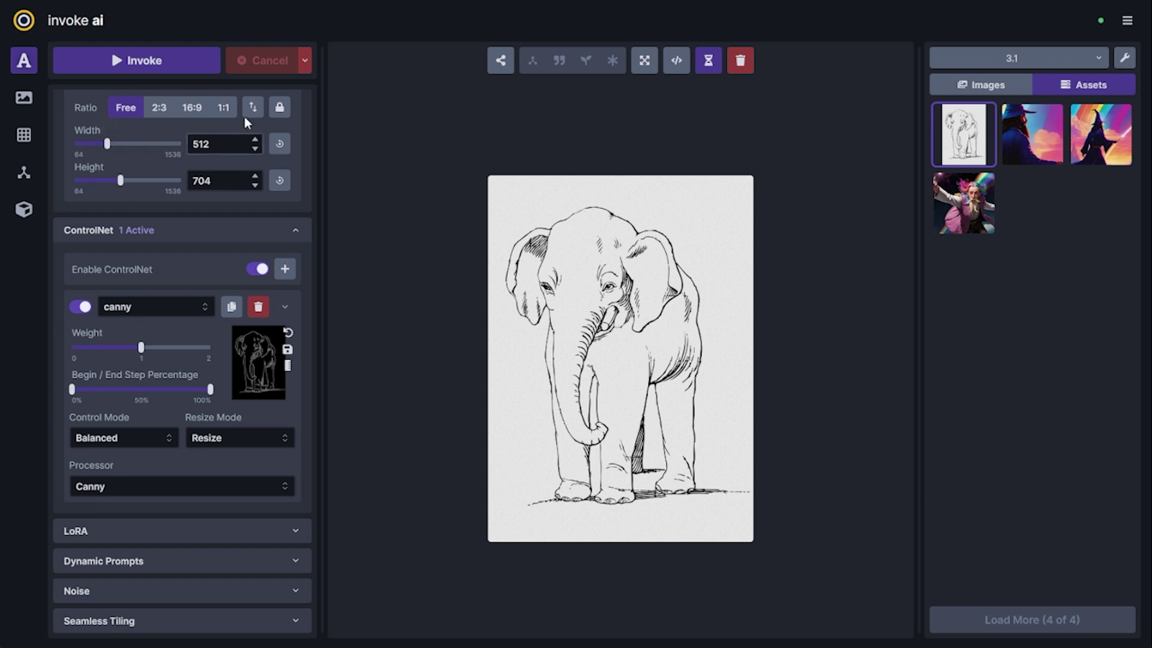
pyautogui.click(280, 107)
pyautogui.moveTo(107, 144); pyautogui.dragTo(122, 149)
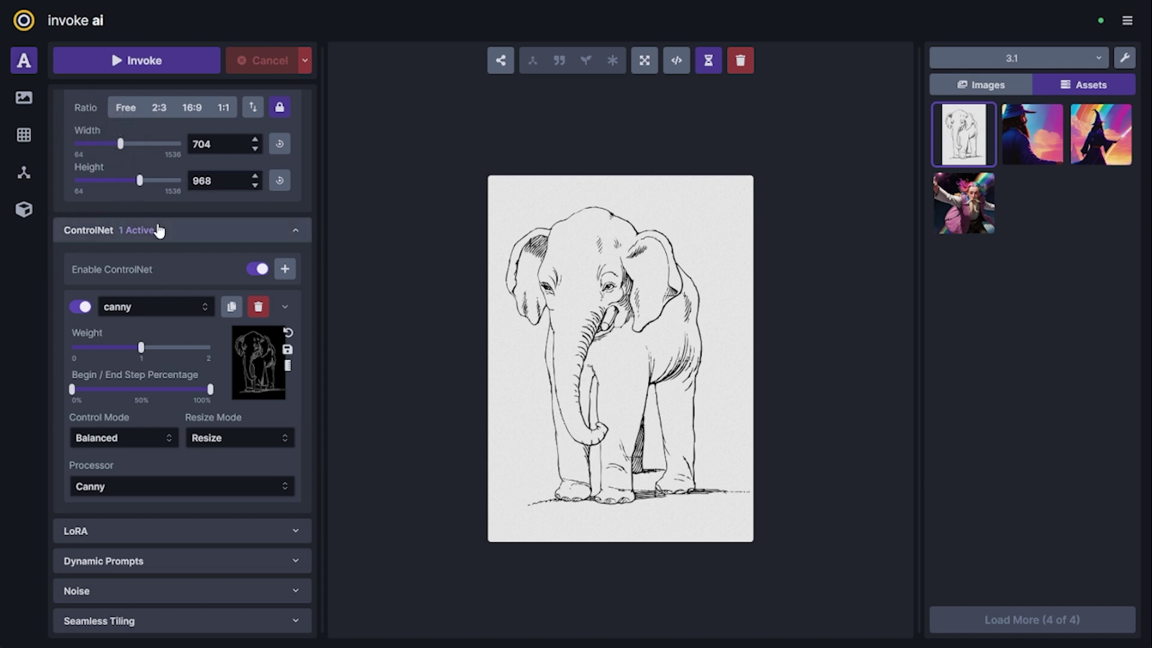
# - Change the start of the prompt to "an elephant on a multi-colored rainbow" and generate the image
pyautogui.scroll(7, 201, 277)
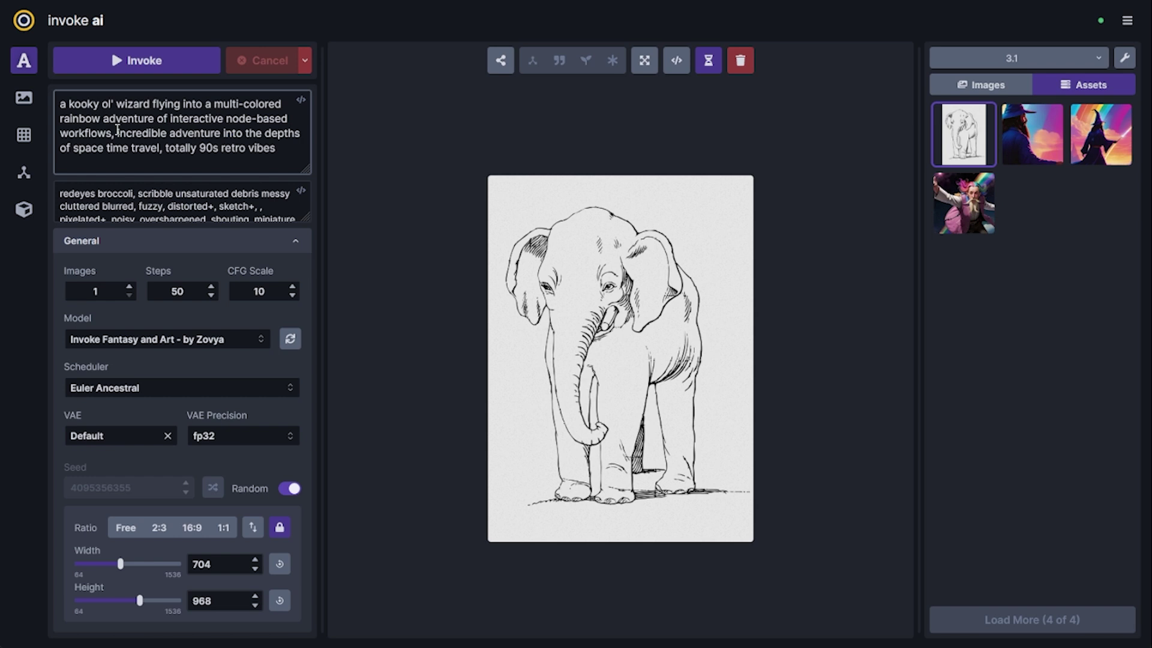
pyautogui.moveTo(85, 106); pyautogui.dragTo(204, 106)
pyautogui.press('BackSpace')
pyautogui.press('BackSpace')
pyautogui.write('n elephant on a multi-colored rainbow')
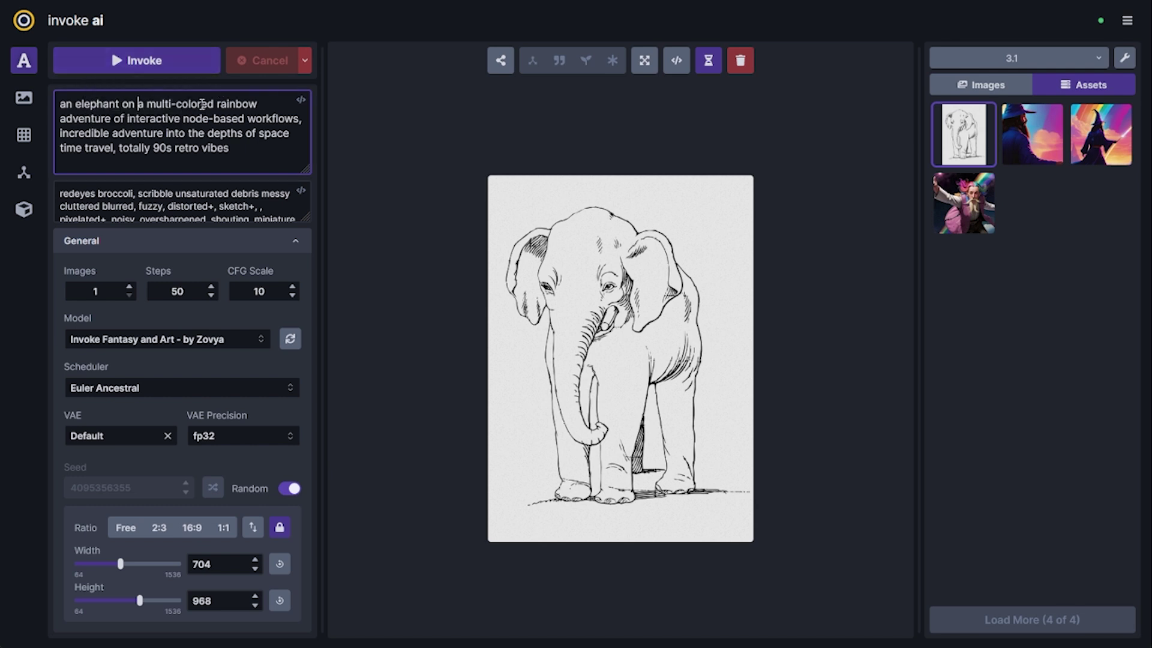
pyautogui.click(177, 67)
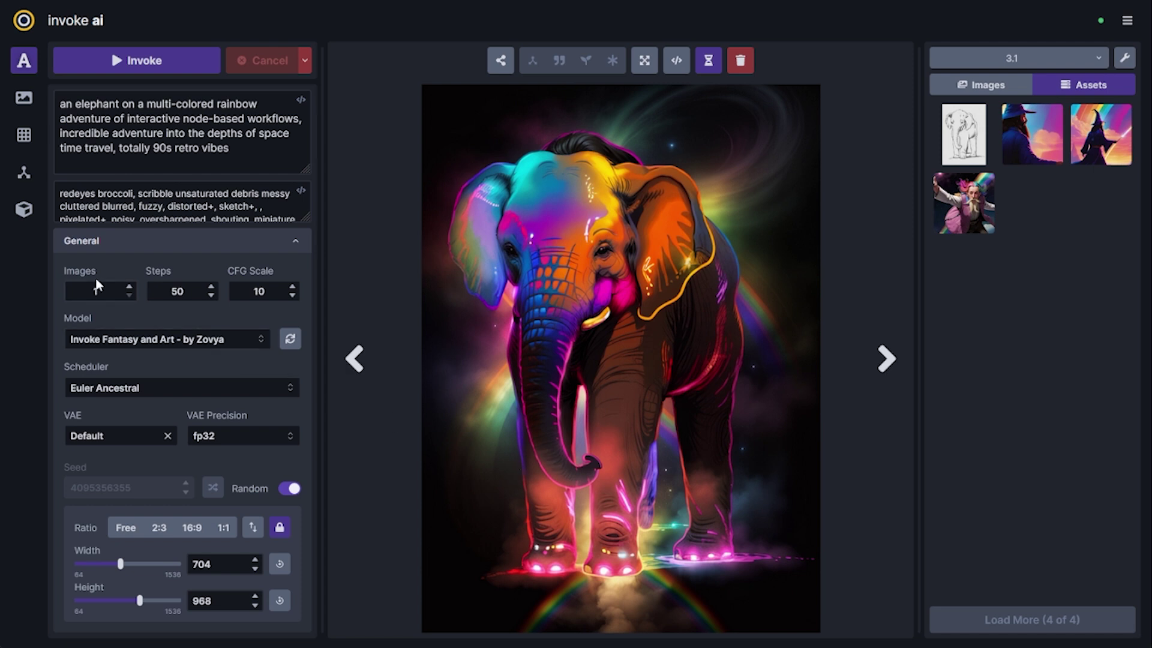
# - Set the number of images to 5 and generate the batch of elephants
pyautogui.click(131, 287)
pyautogui.click(130, 287)
pyautogui.click(131, 287)
pyautogui.click(130, 287)
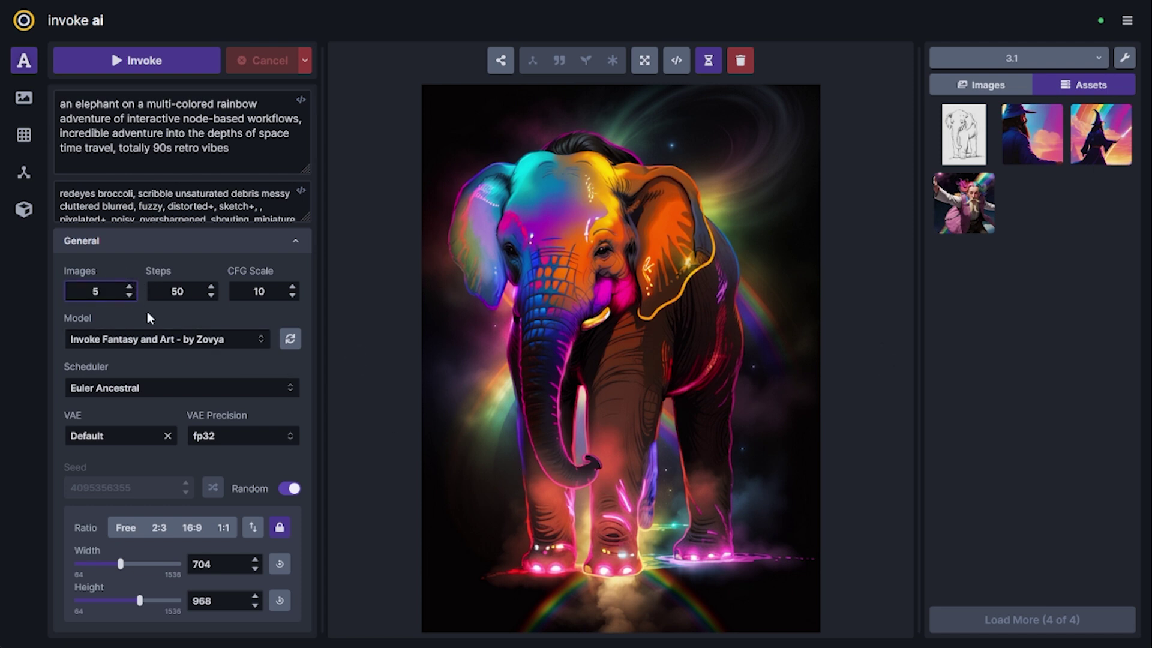
pyautogui.click(156, 67)
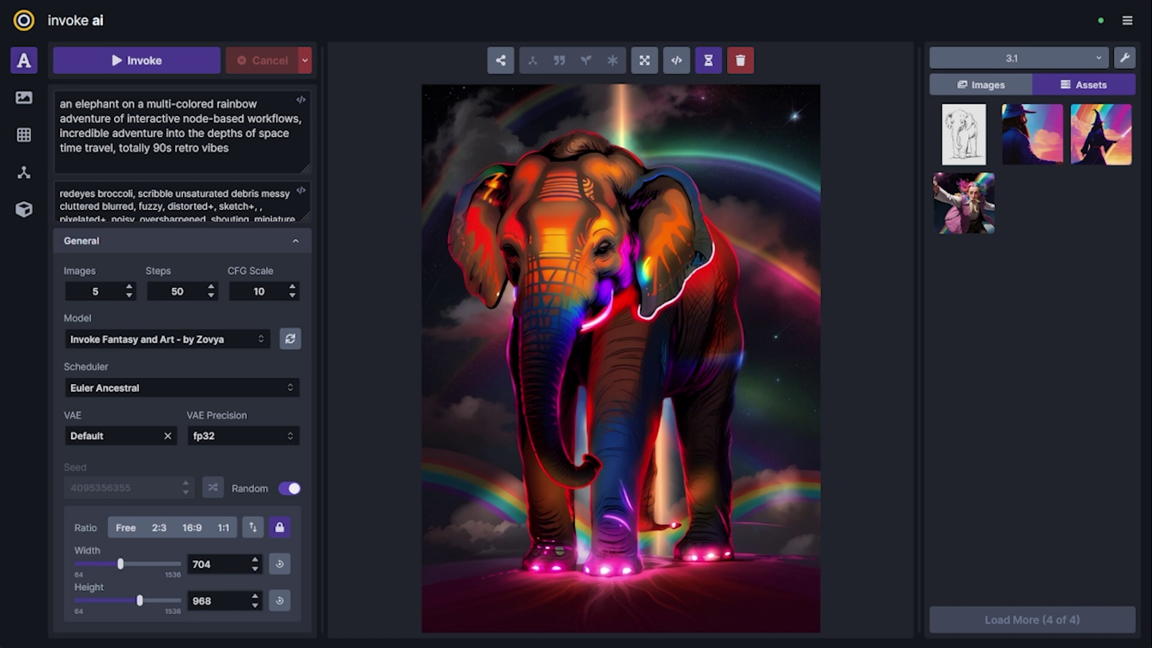
# - Browse the generated elephant images and star the one with a blue ear and an orange ear
pyautogui.click(973, 84)
pyautogui.click(868, 364)
pyautogui.press('Right')
pyautogui.press('Right')
pyautogui.press('Right')
pyautogui.press('Right')
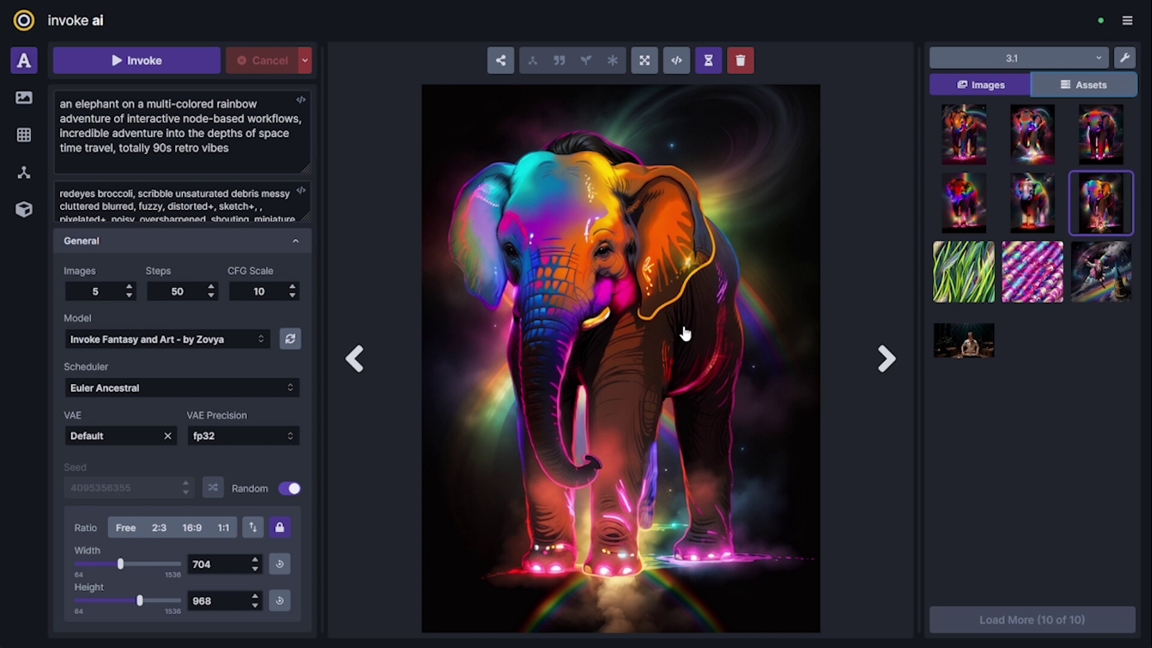
pyautogui.moveTo(1100, 198)
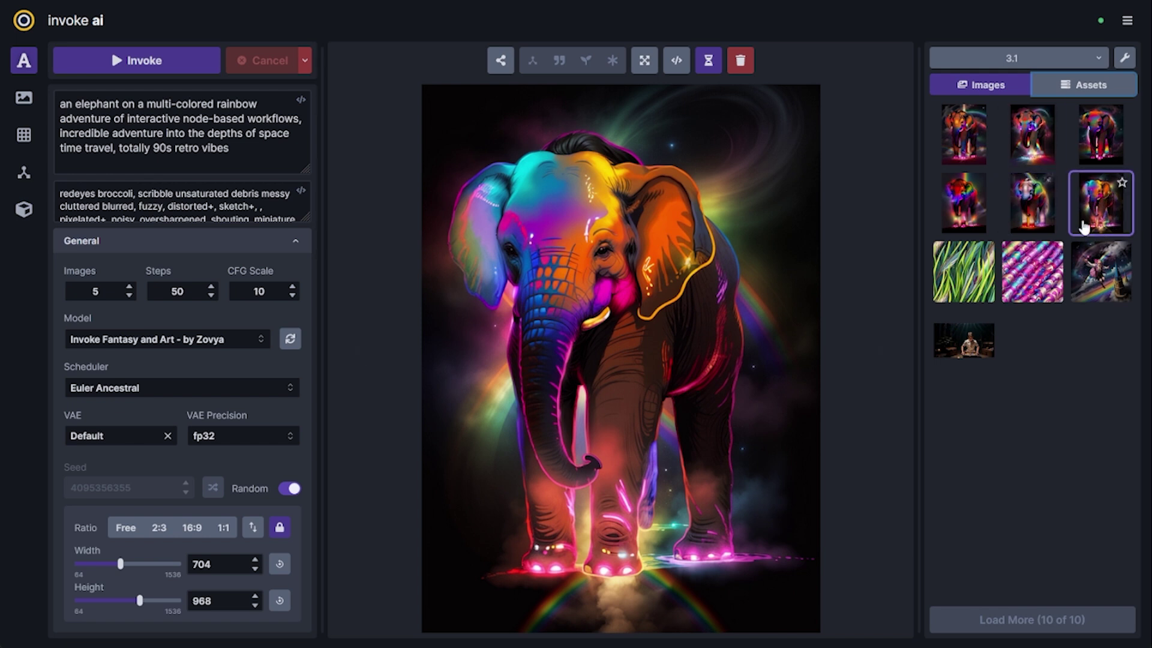
pyautogui.click(1122, 182)
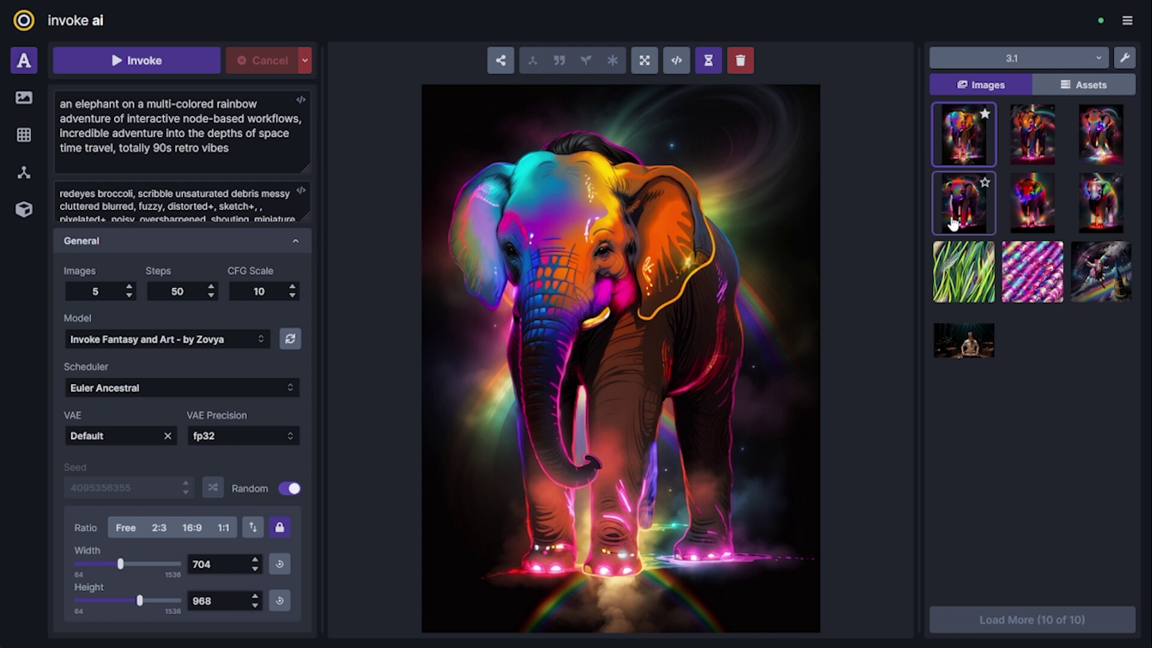
# - Select the five unstarred elephant images in the gallery and delete them
pyautogui.click(1028, 144)
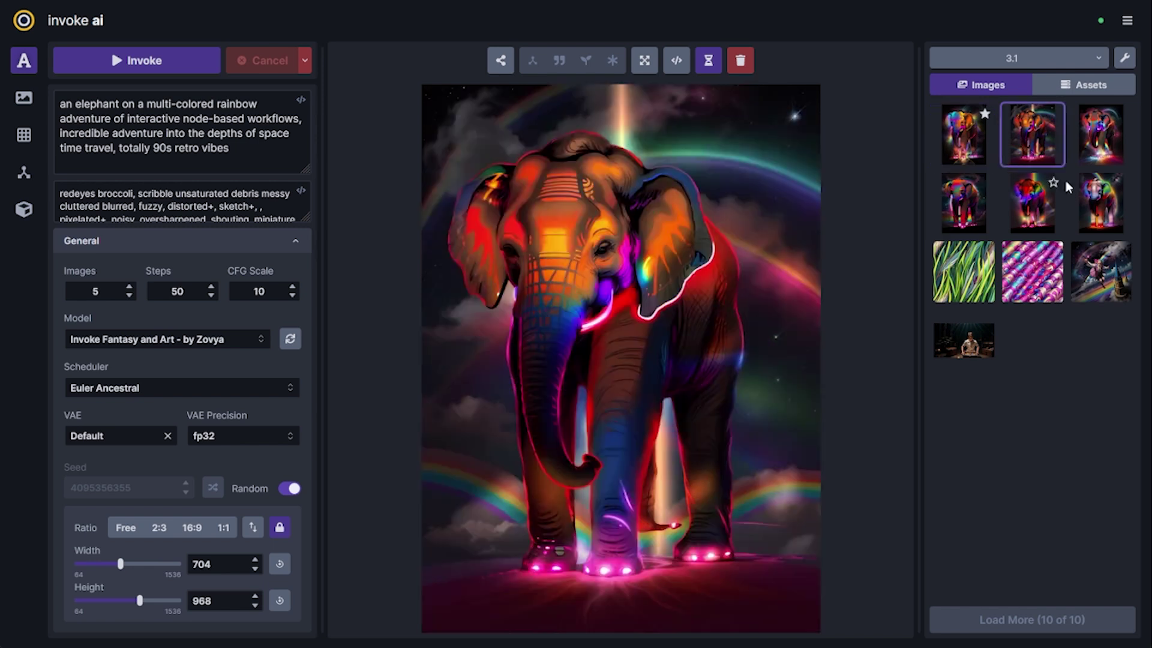
pyautogui.keyDown('shift'); pyautogui.click(1109, 216); pyautogui.keyUp('shift')
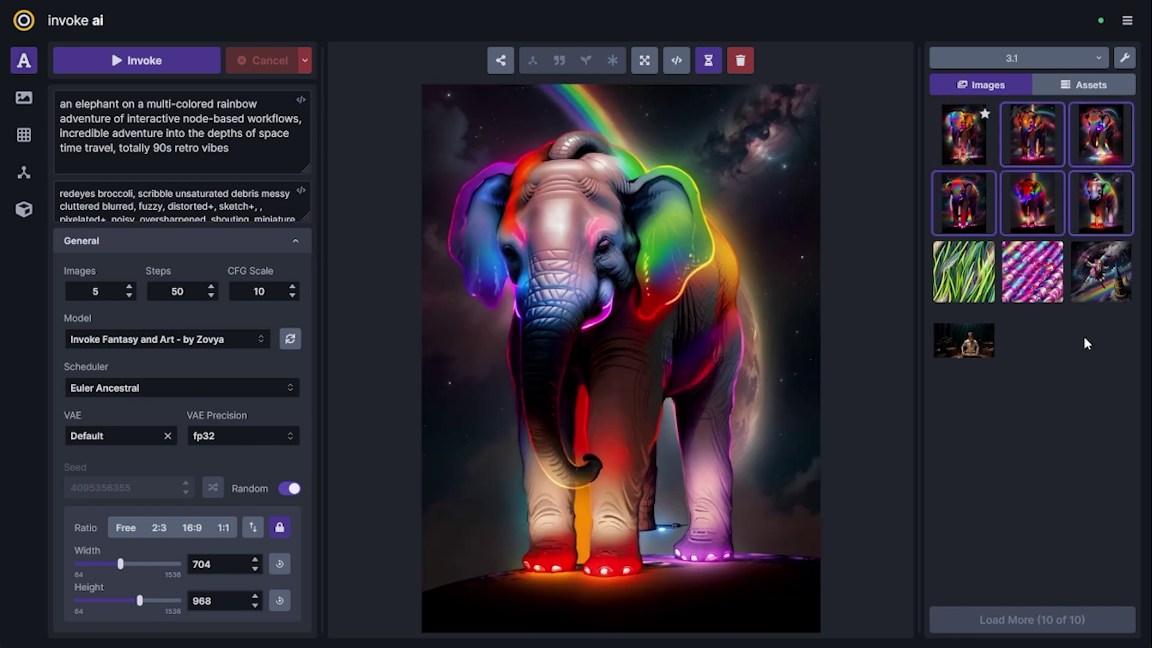
pyautogui.rightClick(1044, 215)
pyautogui.click(967, 268)
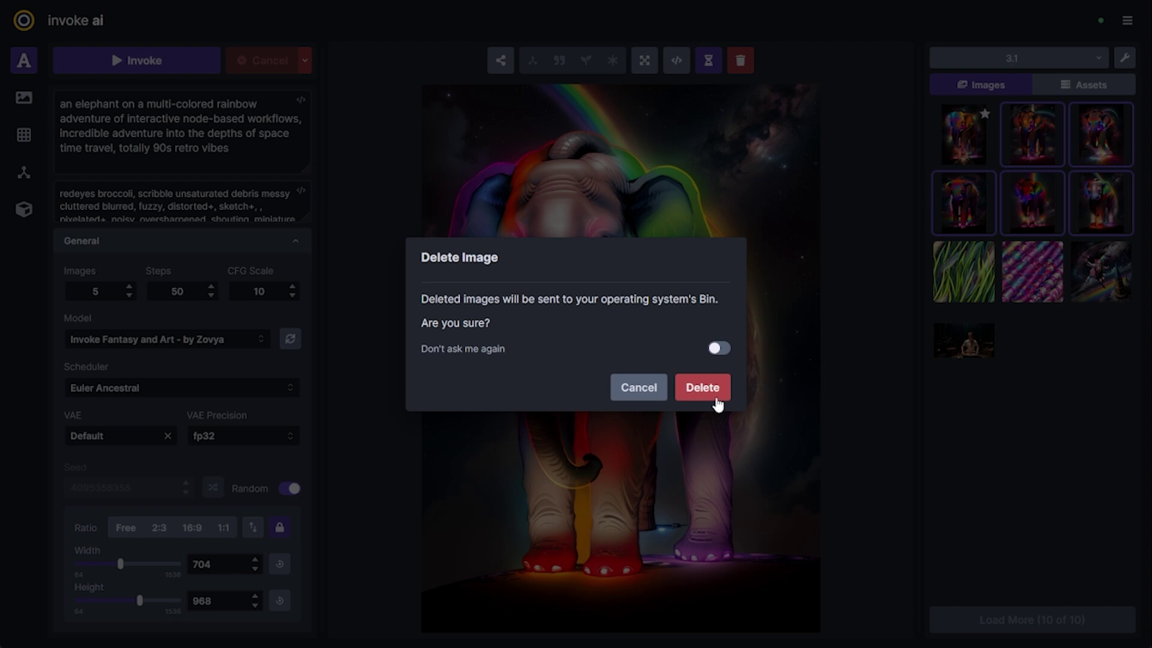
pyautogui.click(716, 398)
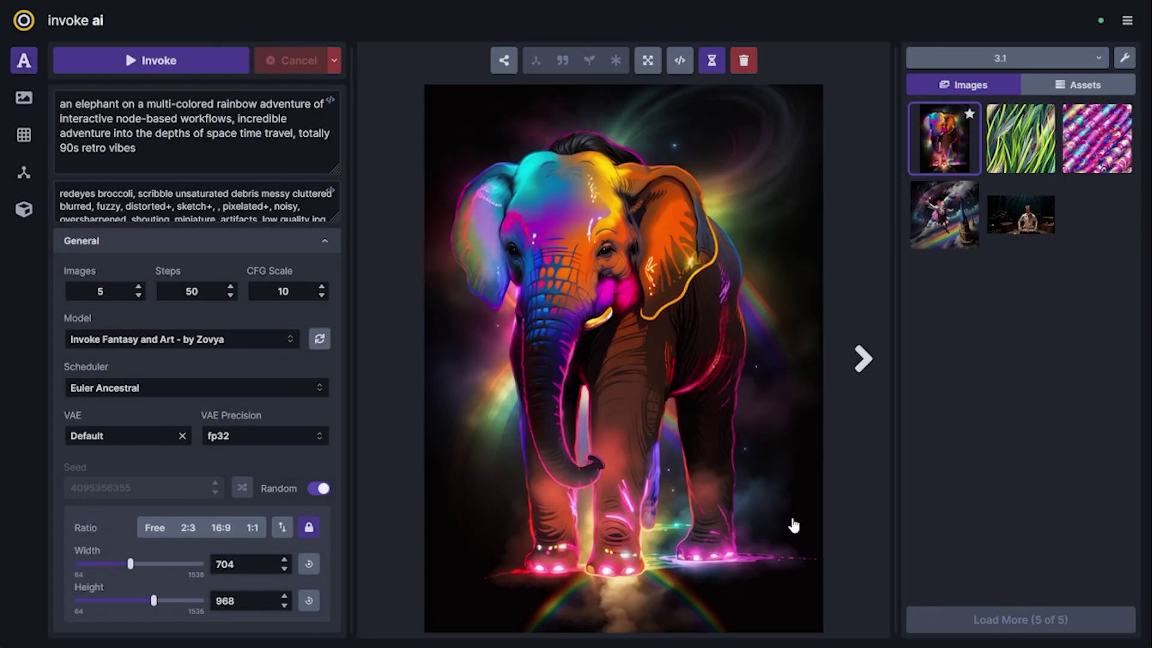